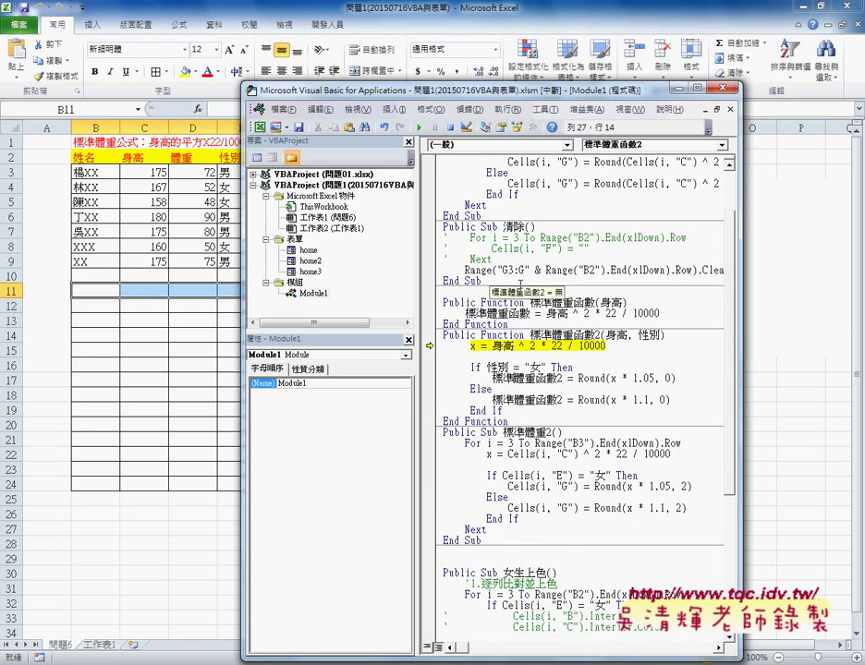
scroll(554, 250, "up", 3)
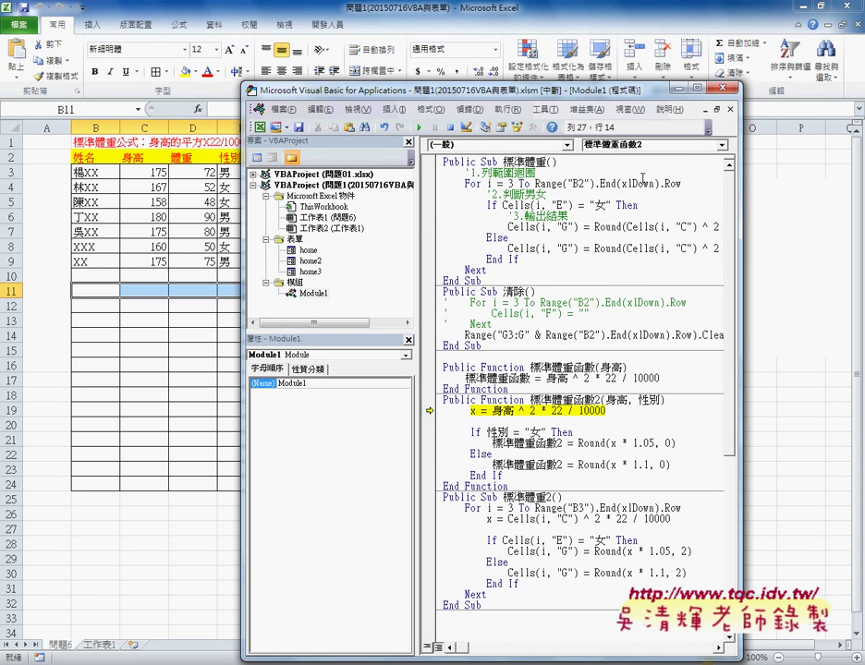
- Open the home form's code and widen the editor so the full If line shows
key("ctrl+Tab")
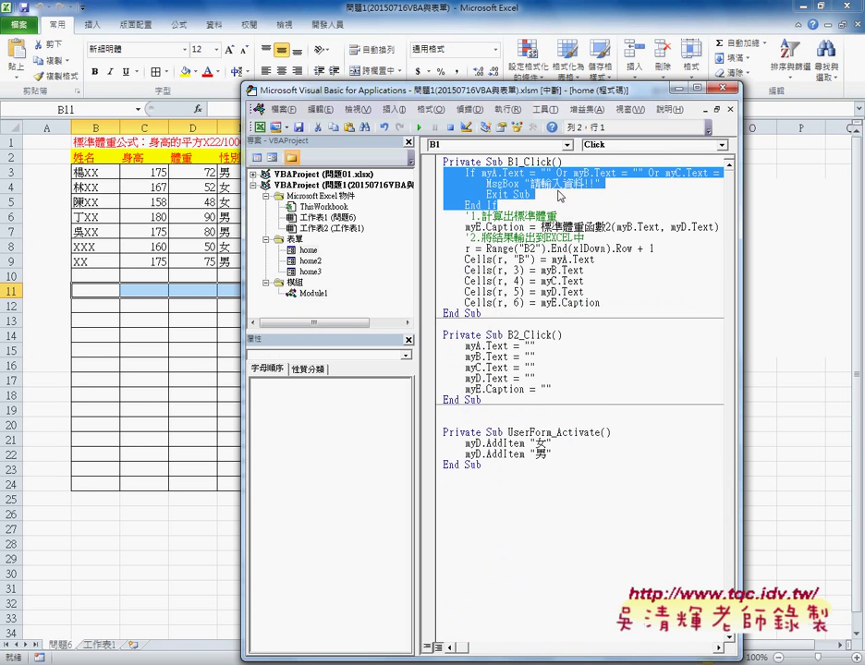
left_click(531, 195)
left_click_drag(742, 229, 843, 229)
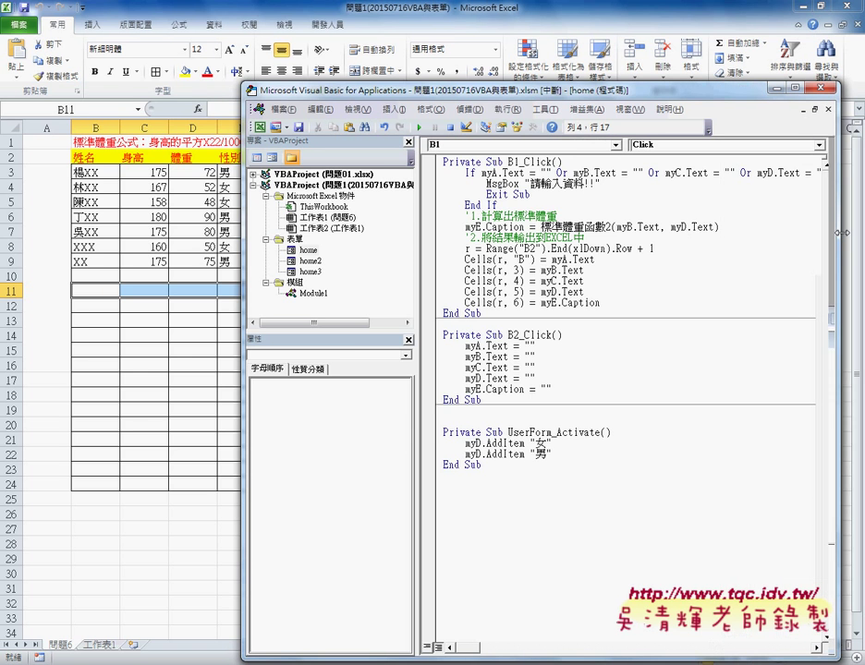
left_click_drag(638, 89, 516, 89)
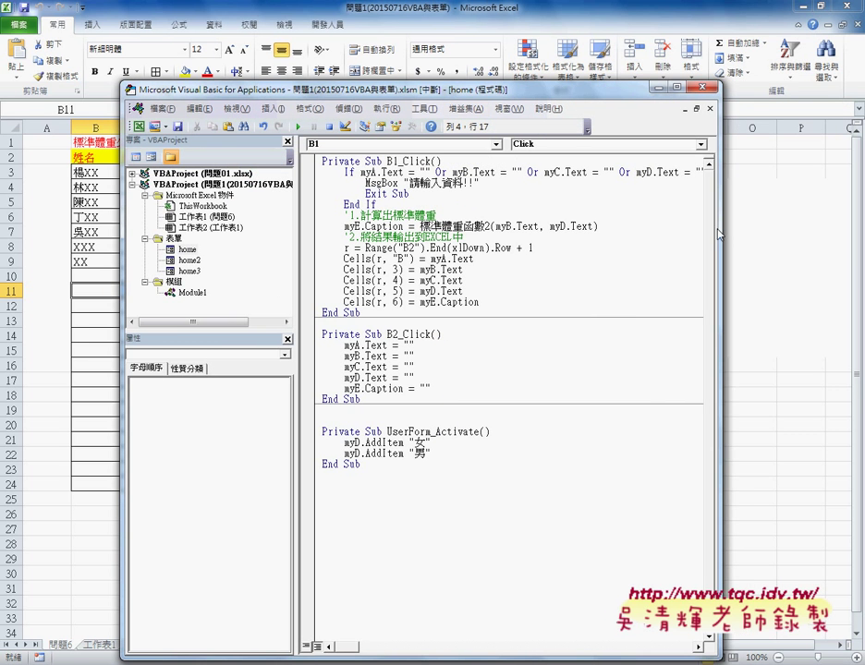
left_click_drag(722, 231, 829, 231)
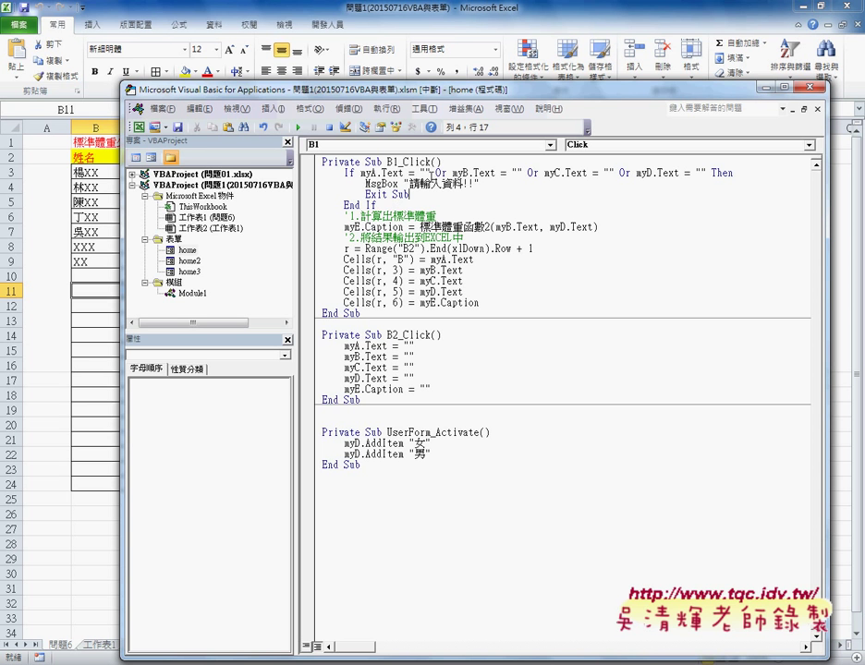
- Comment out the four-field empty check and add a copy below that tests only myA.Text
left_click_drag(437, 173, 675, 175)
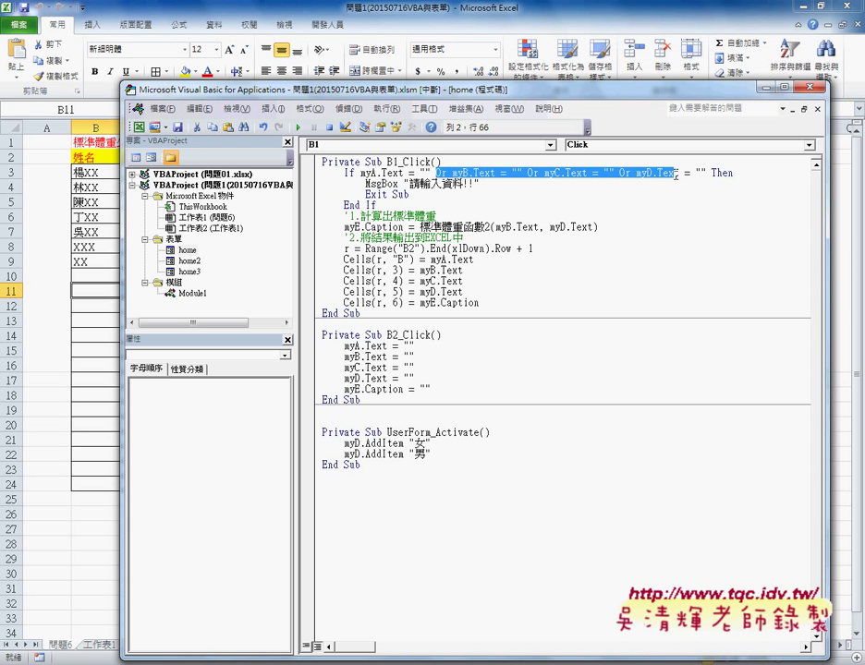
left_click(346, 173)
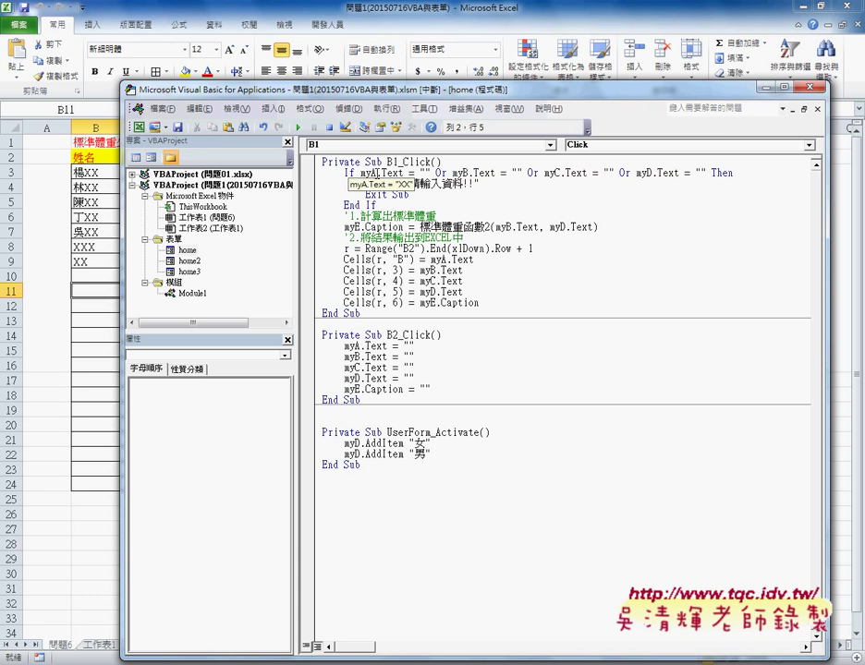
type("方")
type("'")
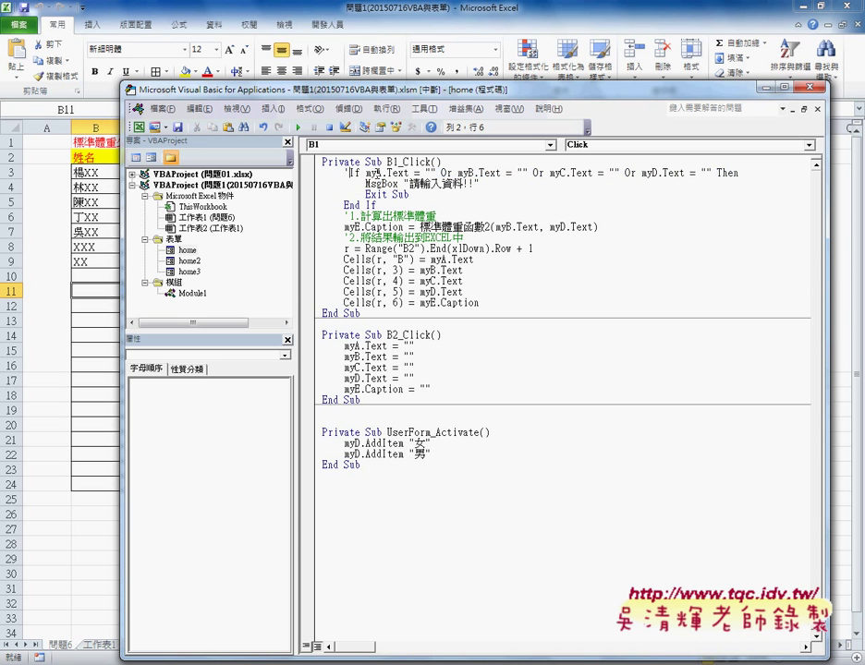
key("shift+End")
key("ctrl+c")
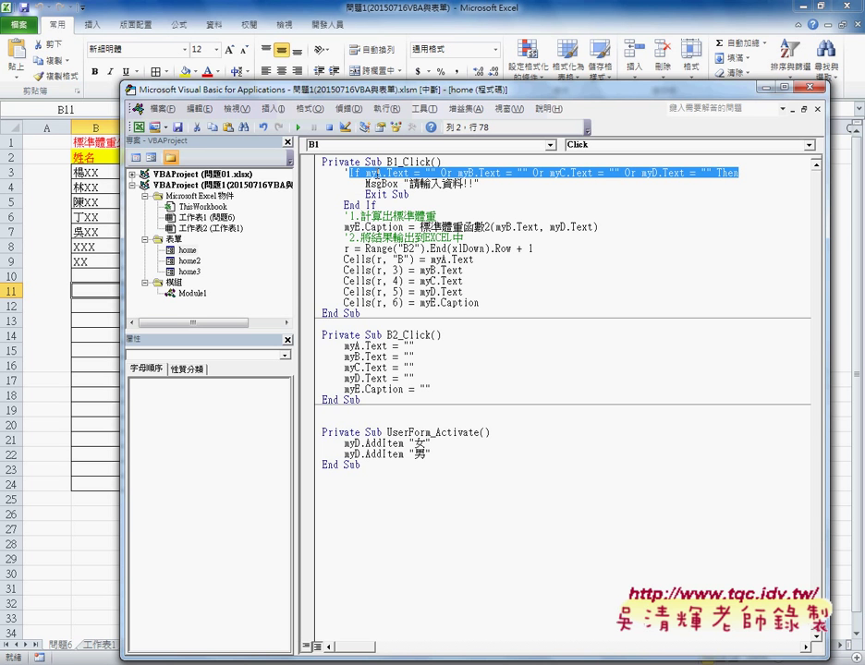
key("End")
key("Return")
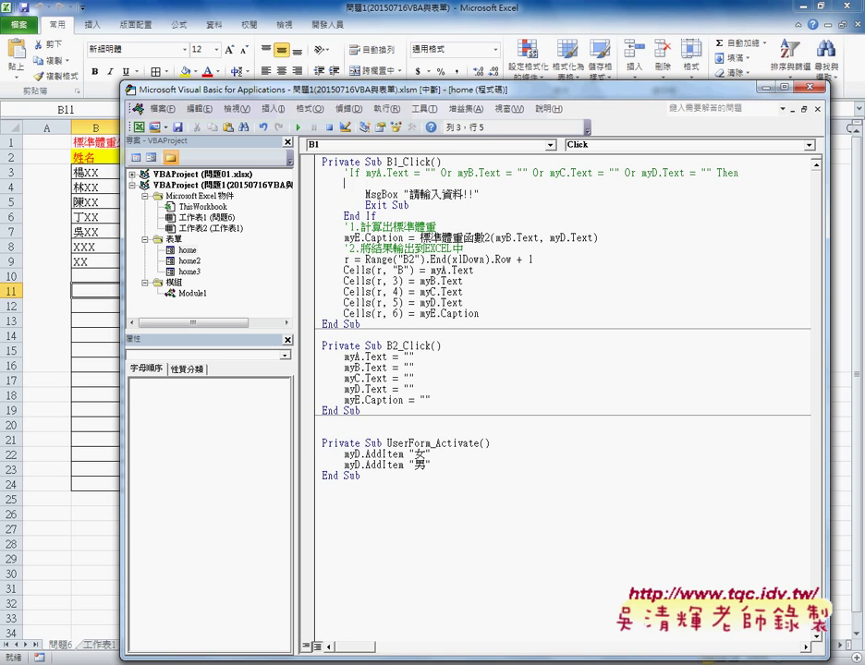
key("ctrl+v")
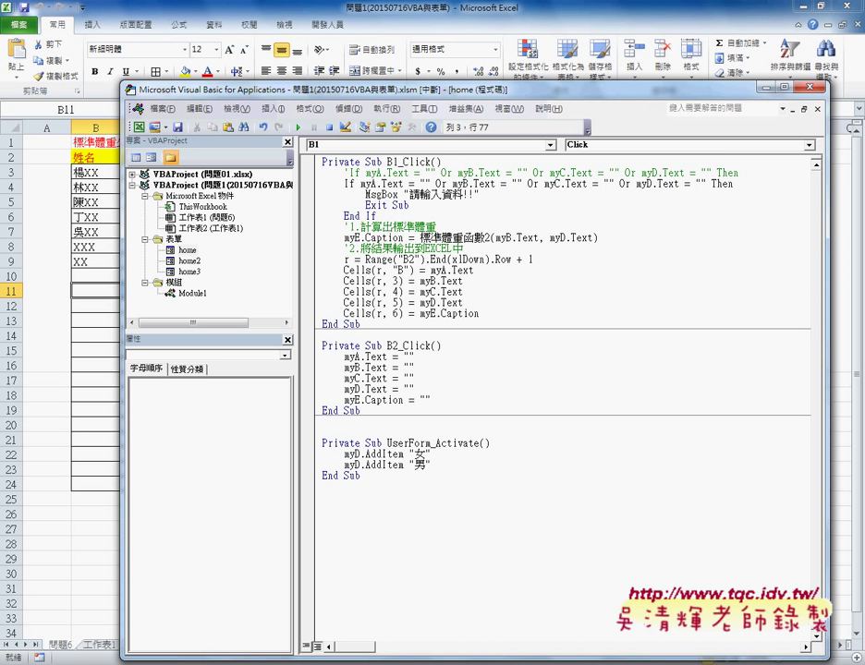
left_click_drag(435, 183, 706, 183)
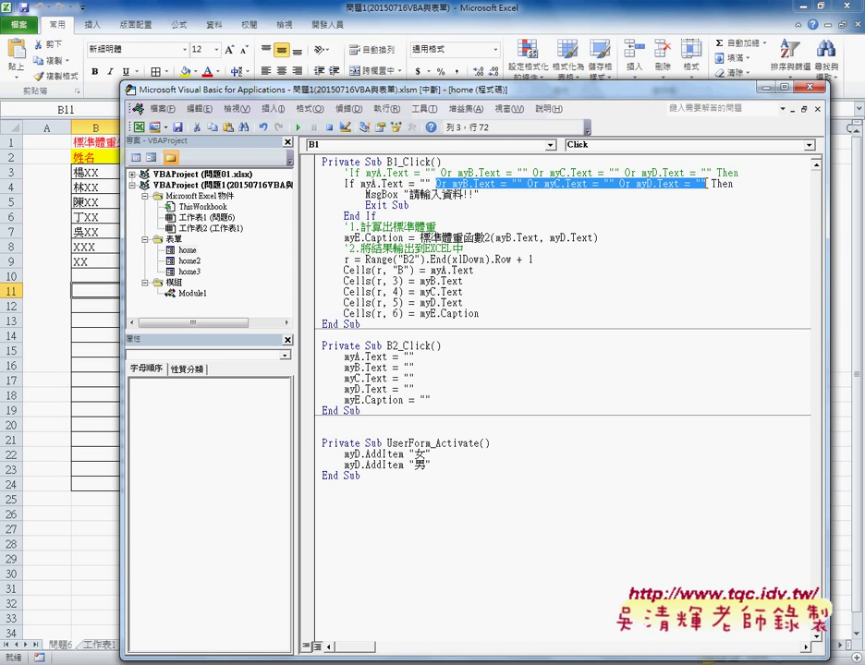
key("Delete")
key("Down")
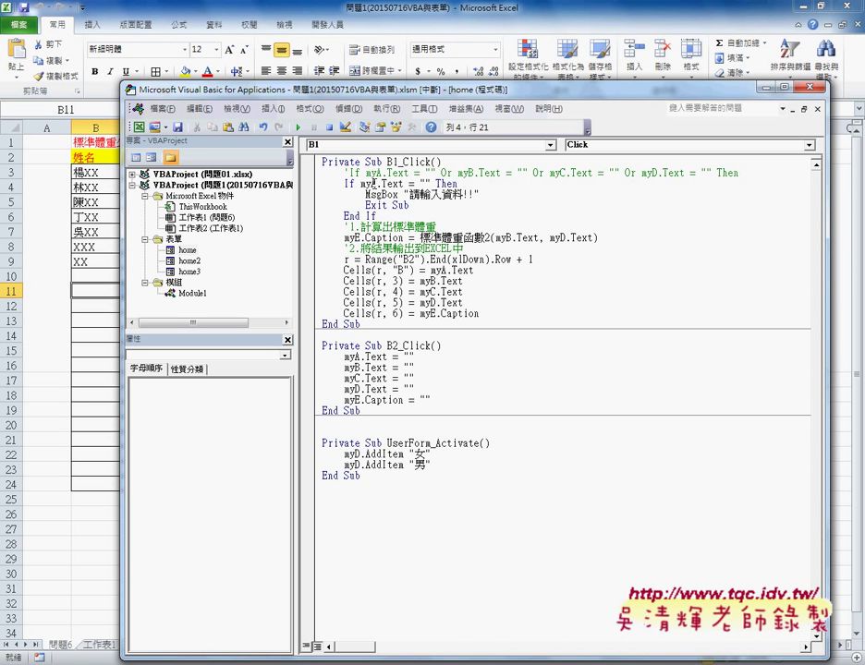
- Change the name-check warning message from 資料 to 請輸入姓名!!
left_click(365, 184)
left_click_drag(441, 194, 463, 195)
type("姓")
type("ㄇㄧㄥ")
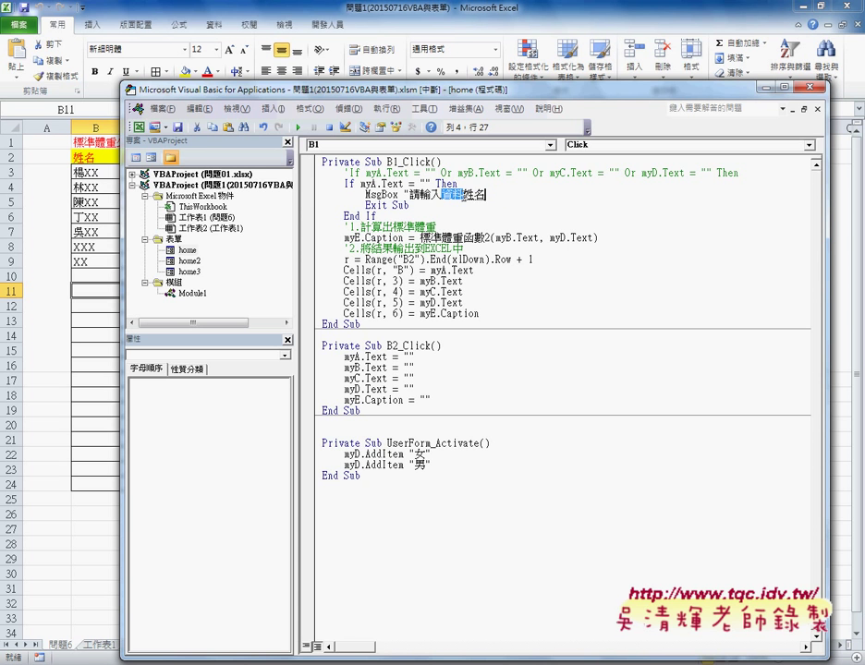
type("6")
key("Return")
- Duplicate the name-check If block after End If and make the copy test myB.Text
left_click(441, 224)
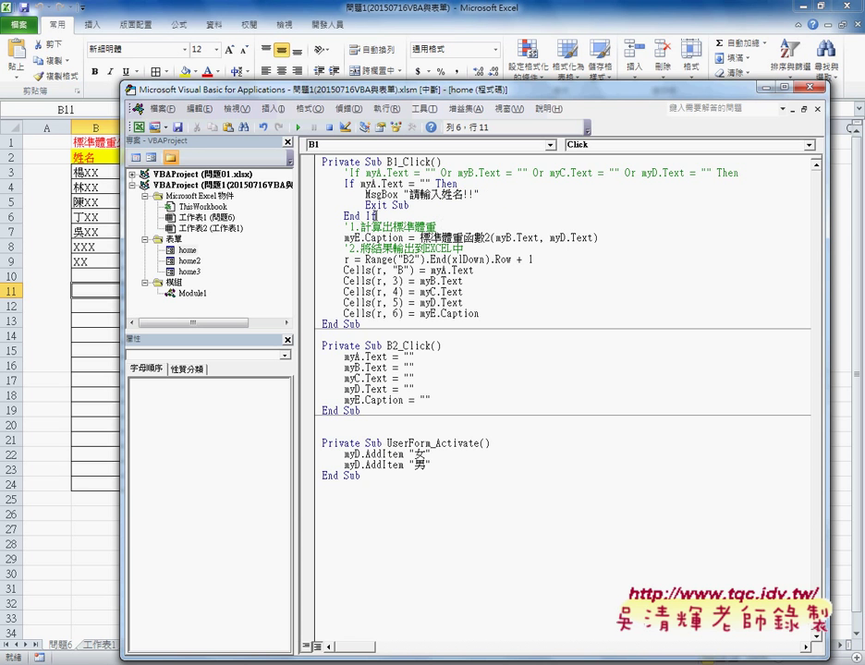
left_click_drag(379, 215, 322, 184)
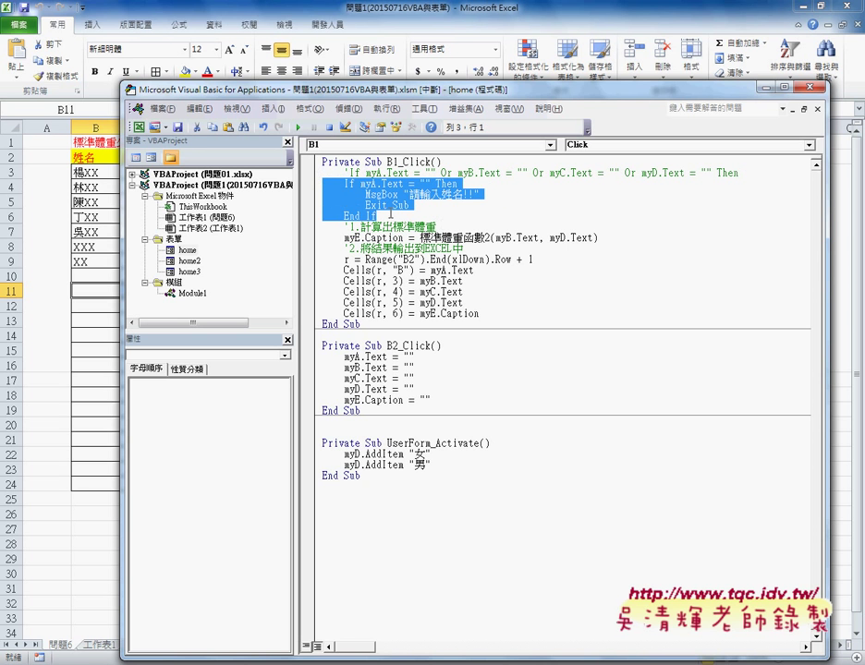
left_click(389, 216)
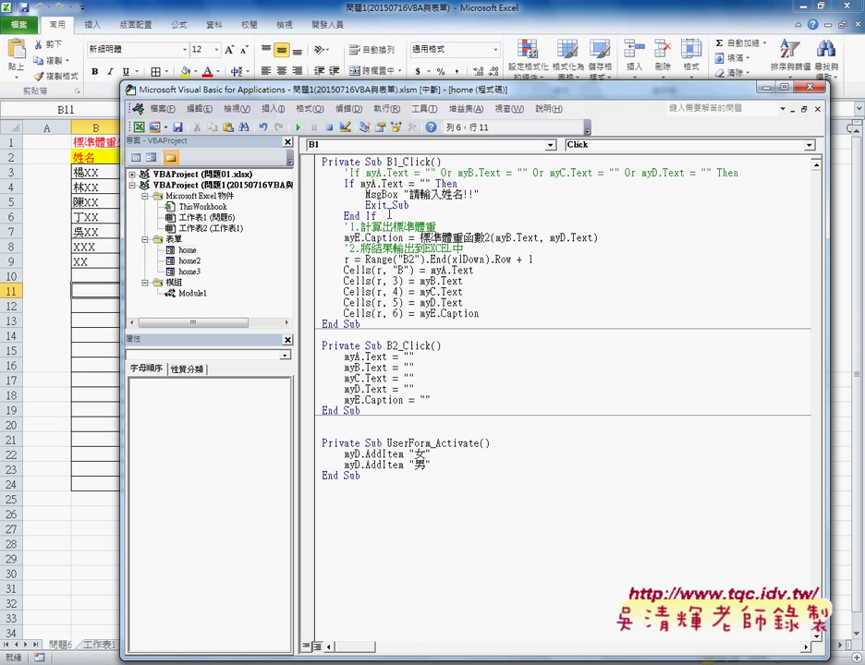
key("Return")
type("If myA.Text = \"\" Then         MsgBox \"請輸入姓名!!\"         Exit Sub     End If")
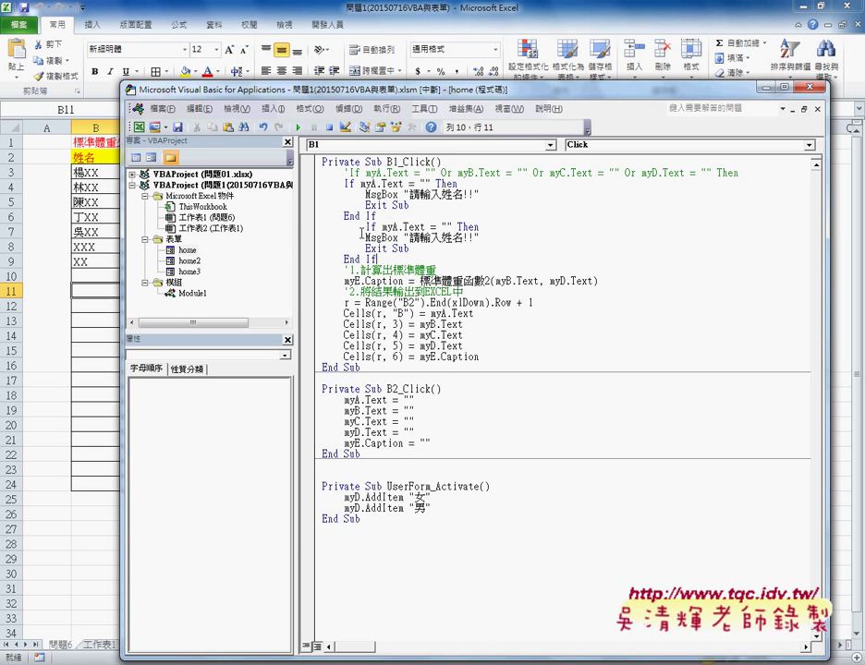
left_click(365, 226)
key("BackSpace")
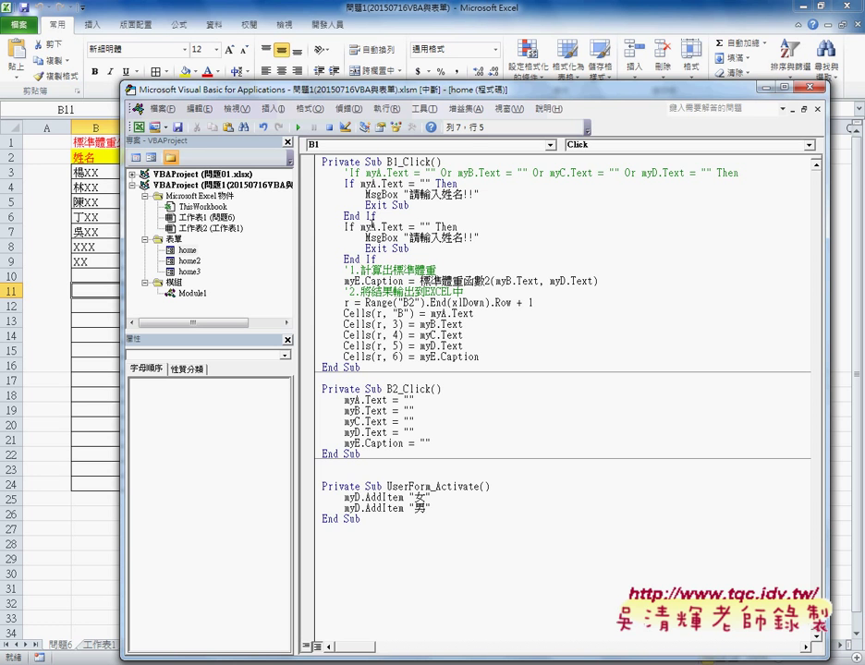
left_click(374, 227)
key("Delete")
type("B")
left_click_drag(441, 237, 466, 239)
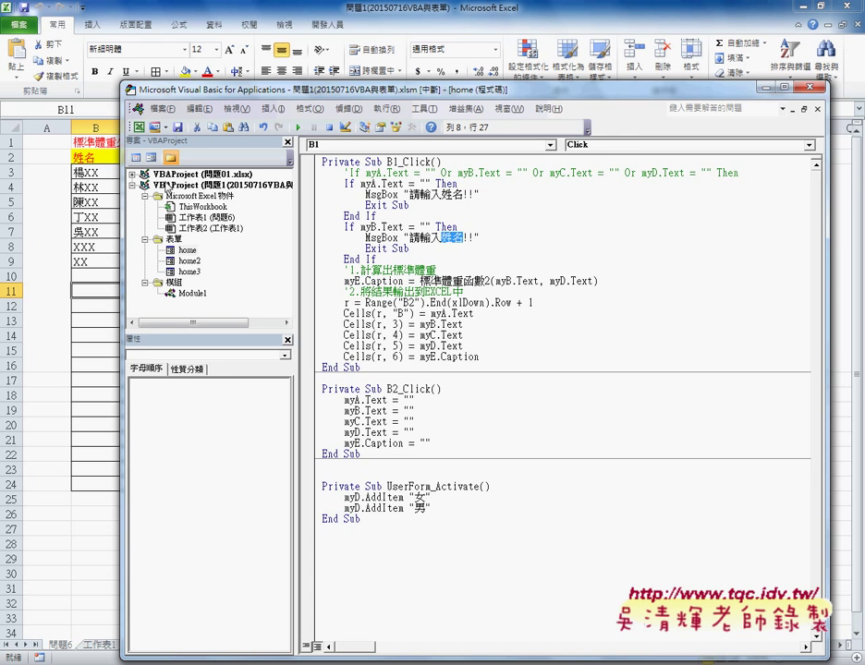
left_click_drag(229, 89, 303, 96)
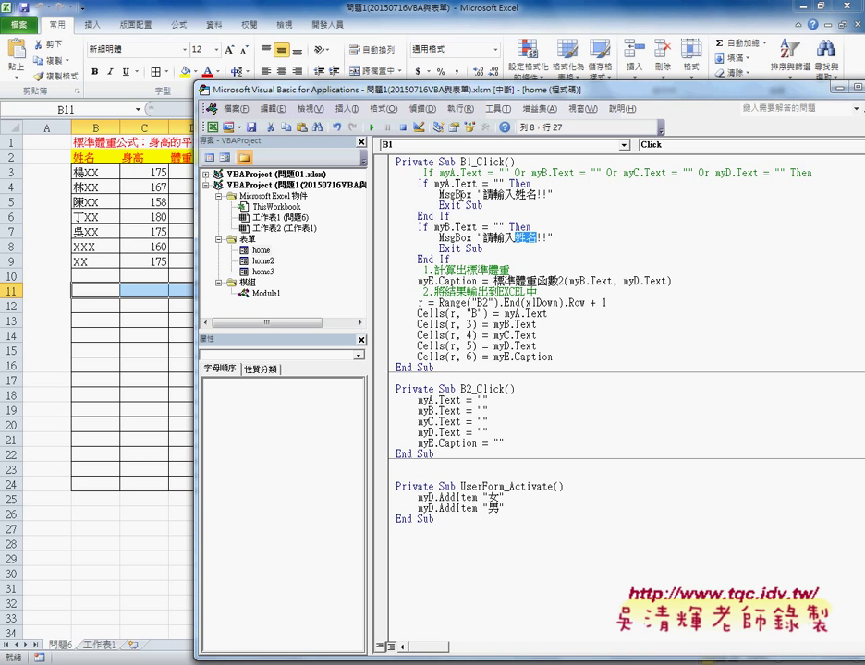
- Add a new line after the first MsgBox and begin typing myA.SetFocus
left_click_drag(559, 195, 439, 195)
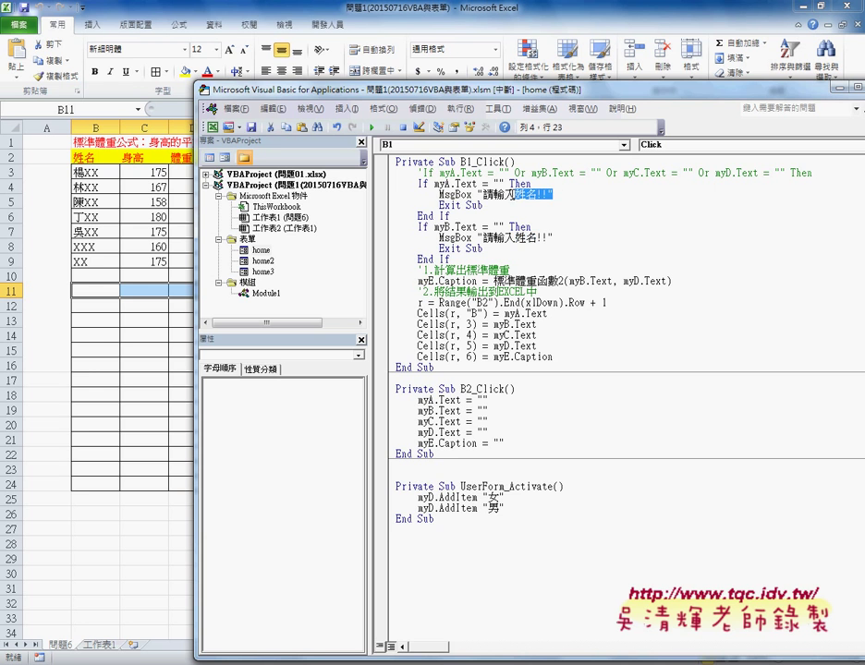
left_click(578, 194)
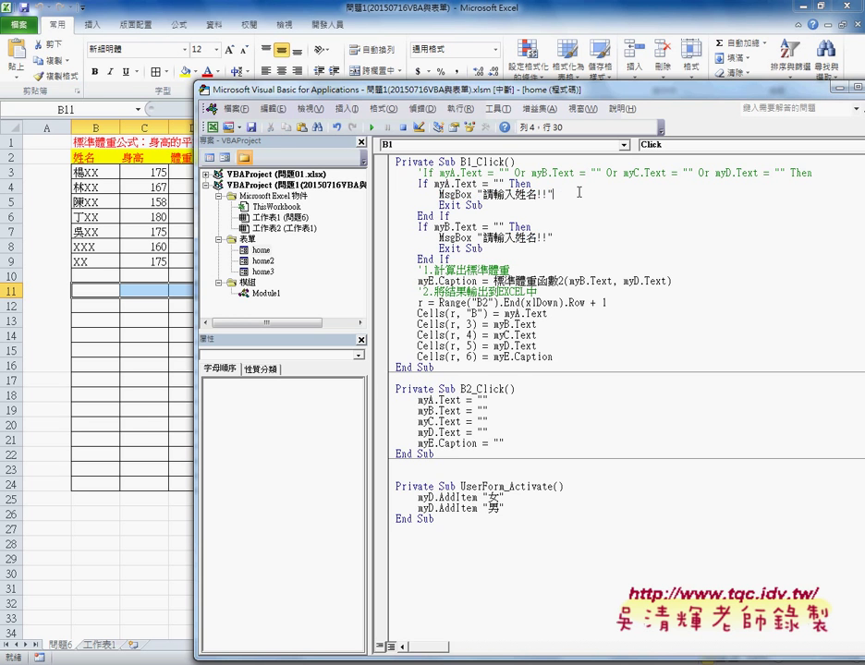
key("Return")
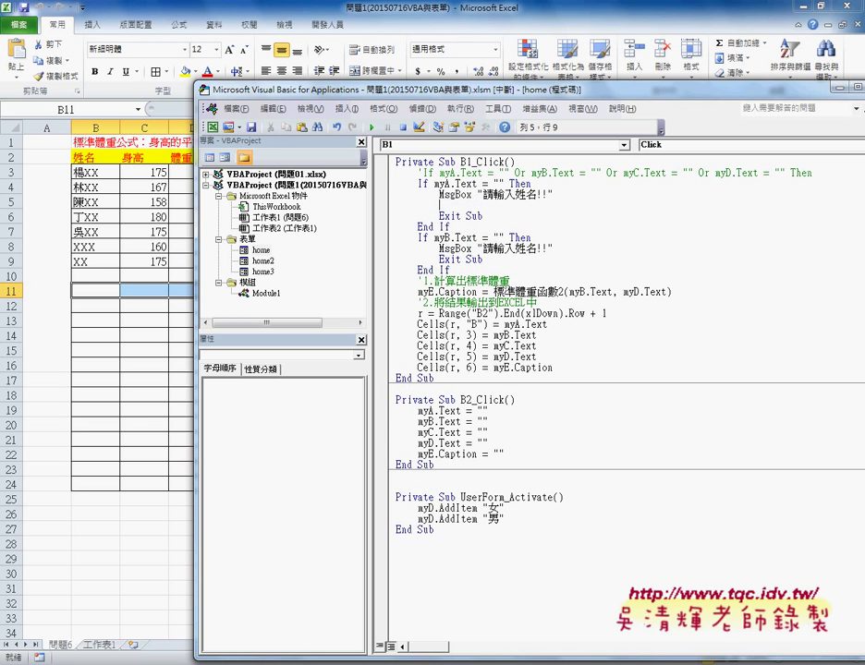
type("ry")
key("BackSpace")
key("BackSpace")
type("my")
type("a")
type(".")
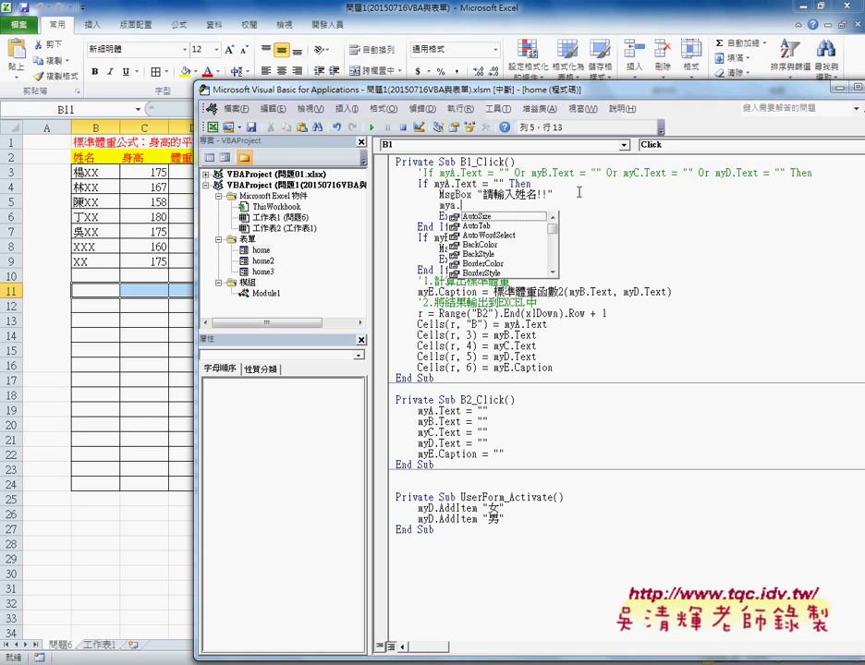
type("set")
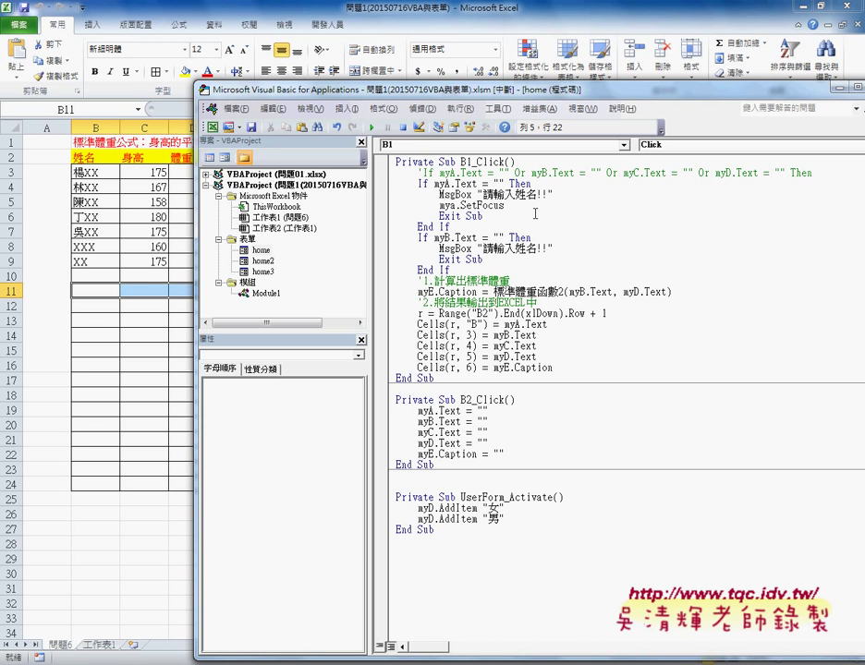
- Run the code, send the runtime error to the debugger, then reset
left_click(375, 128)
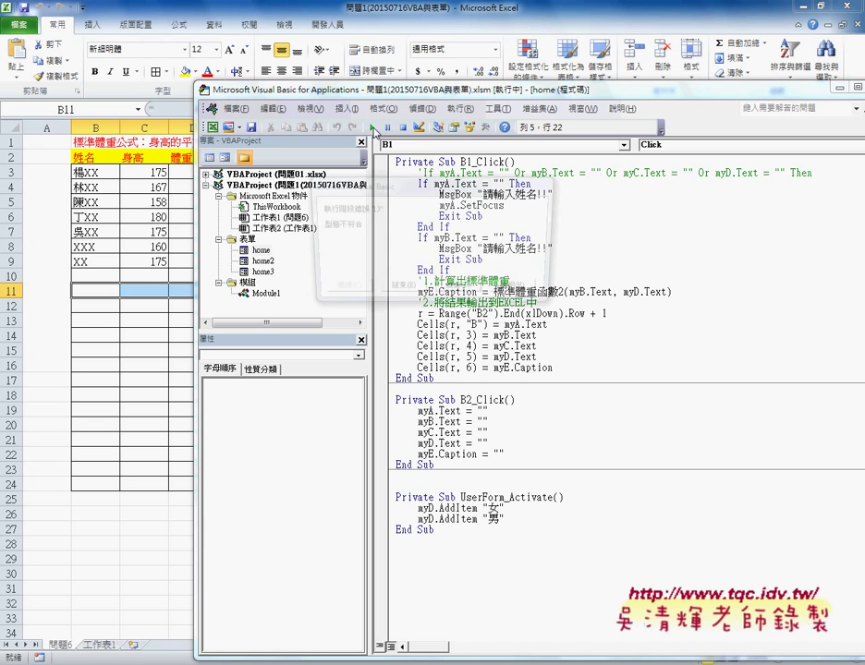
left_click(417, 344)
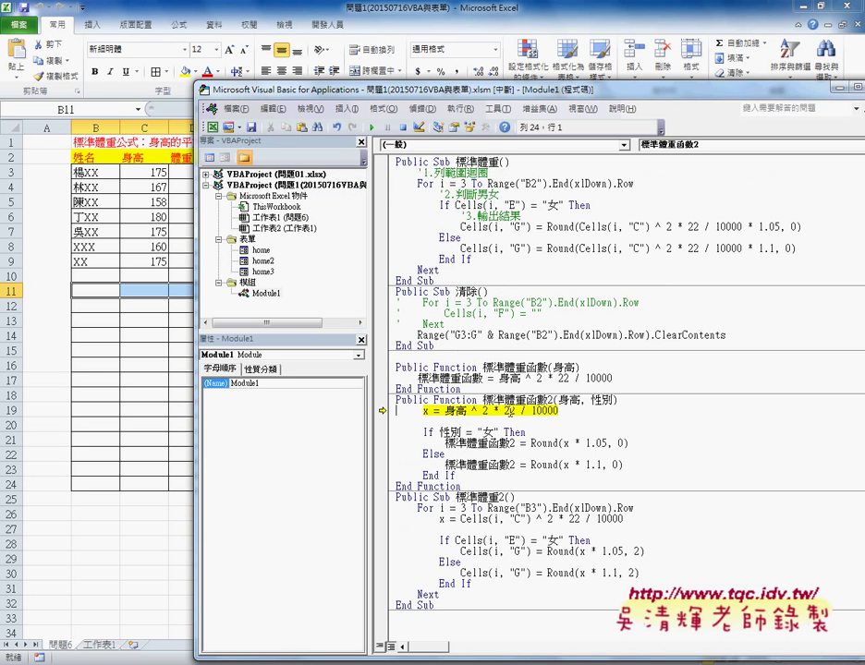
left_click(403, 127)
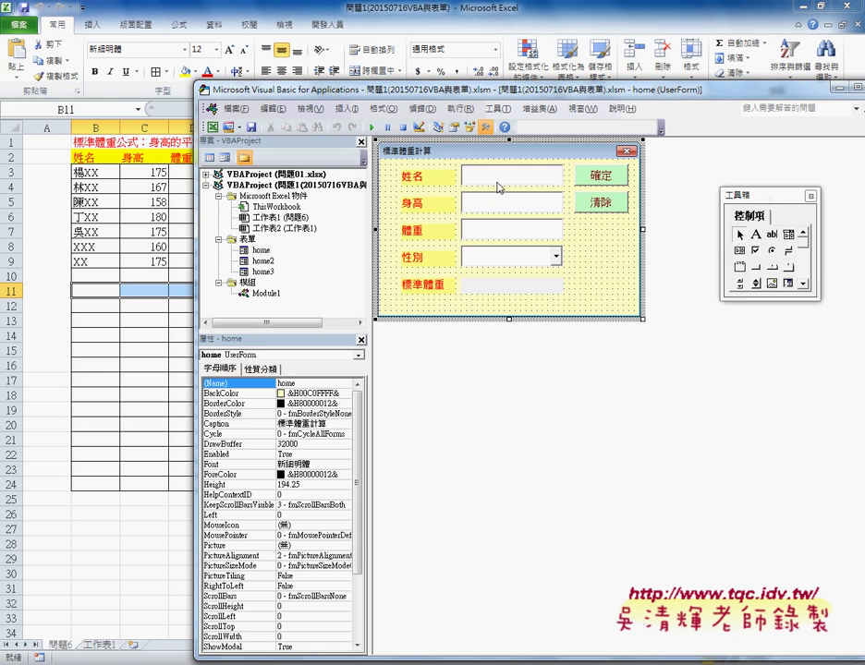
- Launch the form, submit it with the name empty, and dismiss the 請輸入姓名!! warning
left_click(371, 129)
left_click(440, 274)
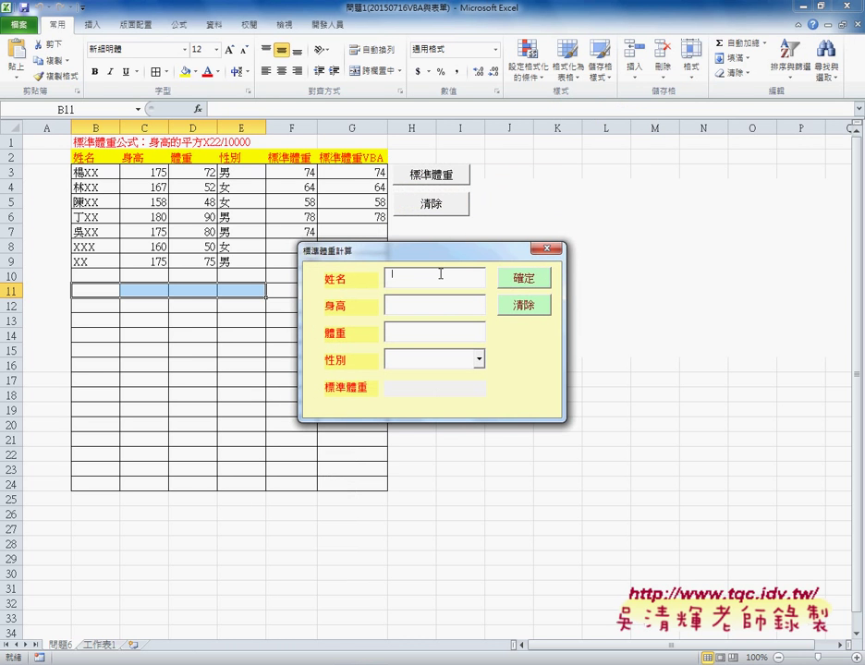
left_click(524, 280)
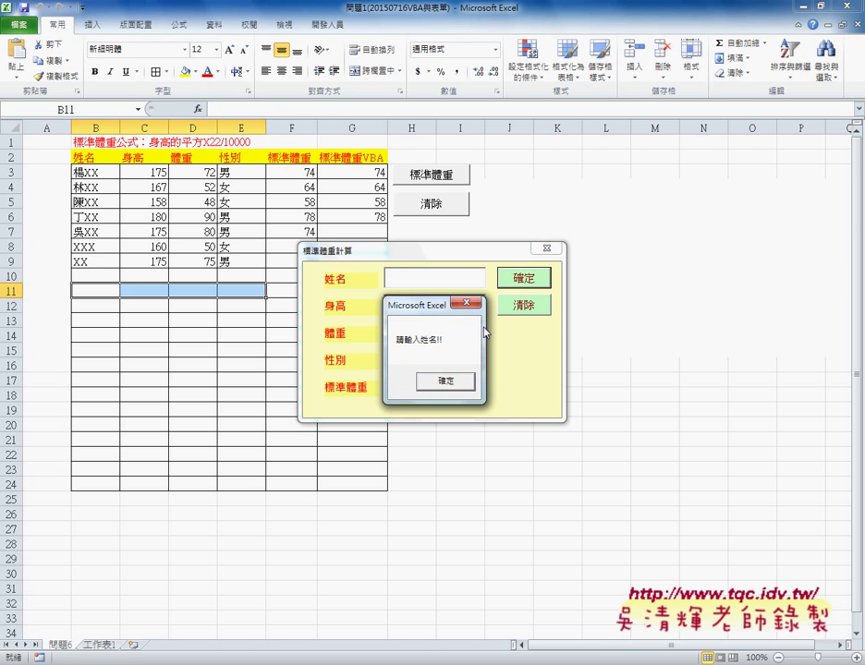
left_click(448, 384)
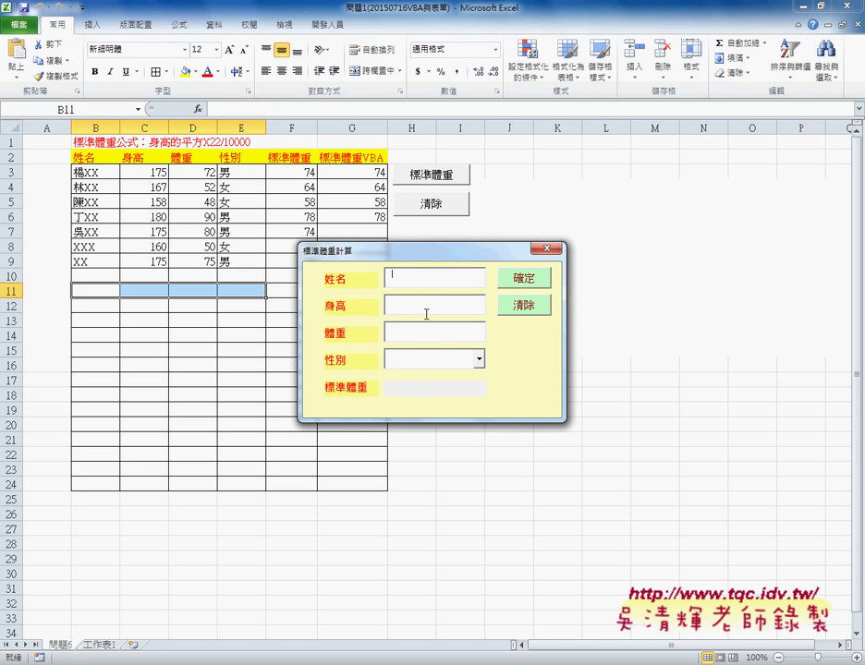
left_click(423, 308)
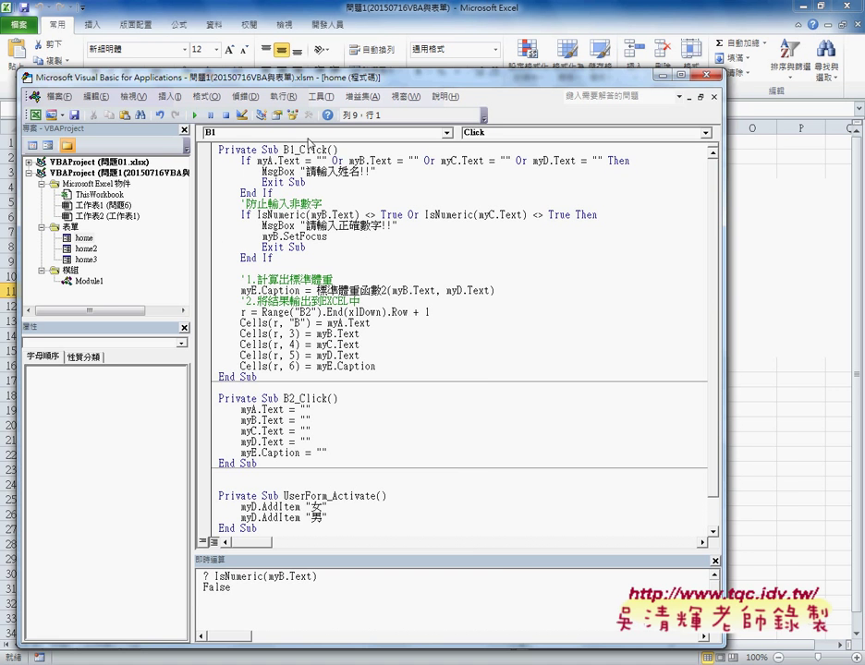
left_click_drag(297, 81, 355, 102)
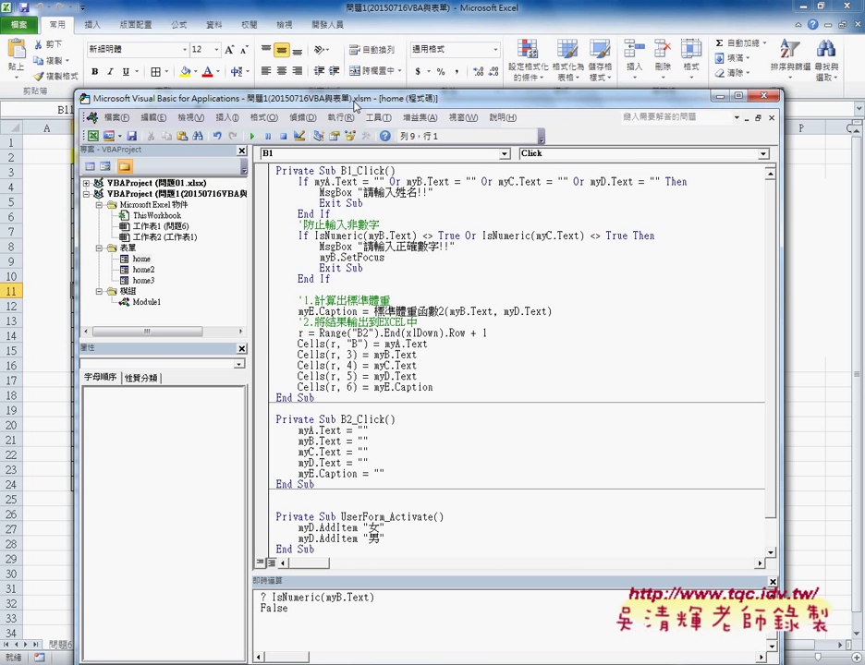
- Run the form and enter XXX for name, XX for height and XX女 for weight
left_click(253, 136)
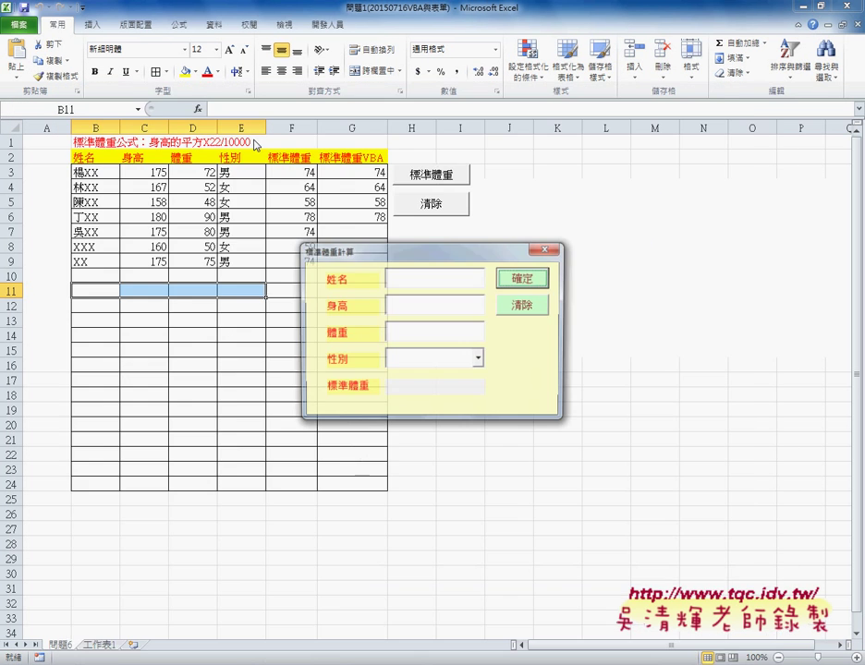
left_click(406, 279)
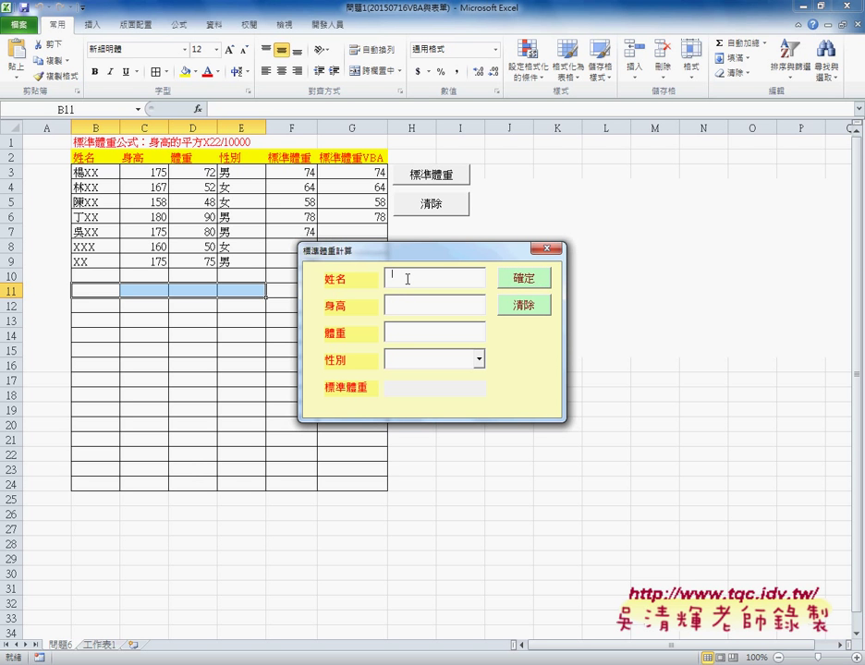
type("XXX")
key("Tab")
type("XX")
key("Tab")
type("XX")
type("女")
- Submit the entries, dismiss the 請輸入正確數字!! warning and close the form
left_click(534, 285)
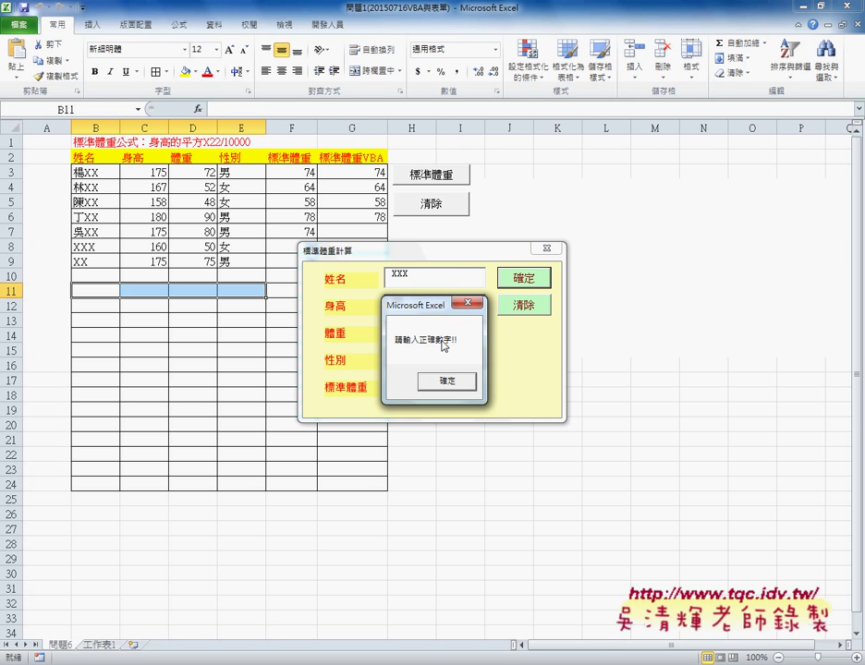
left_click_drag(435, 305, 564, 304)
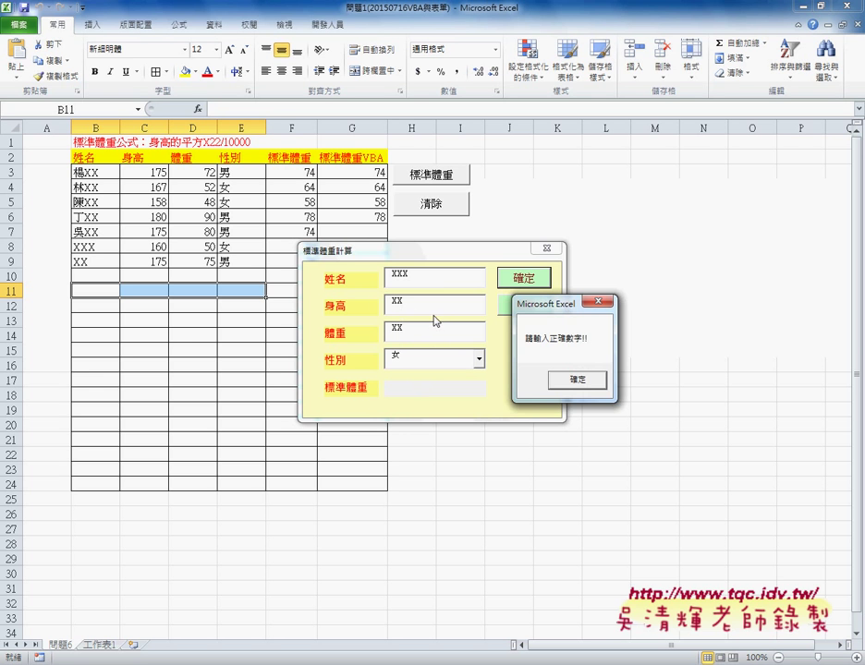
left_click(578, 386)
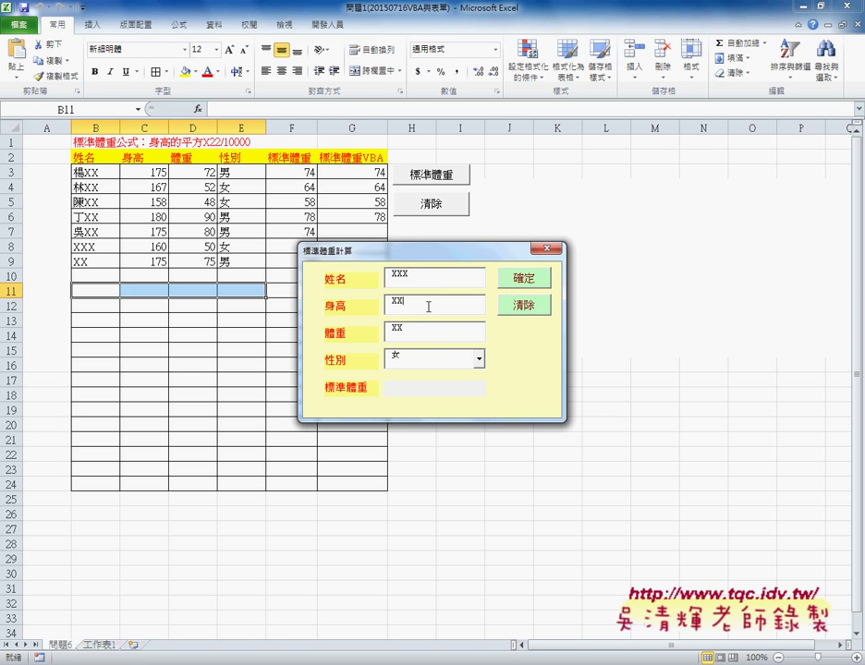
left_click(547, 249)
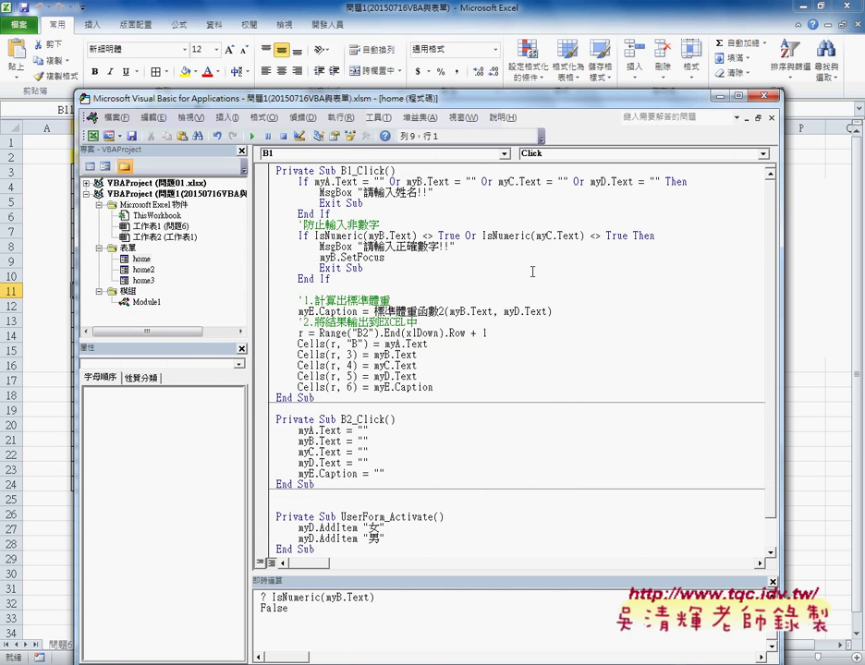
left_click_drag(389, 98, 335, 47)
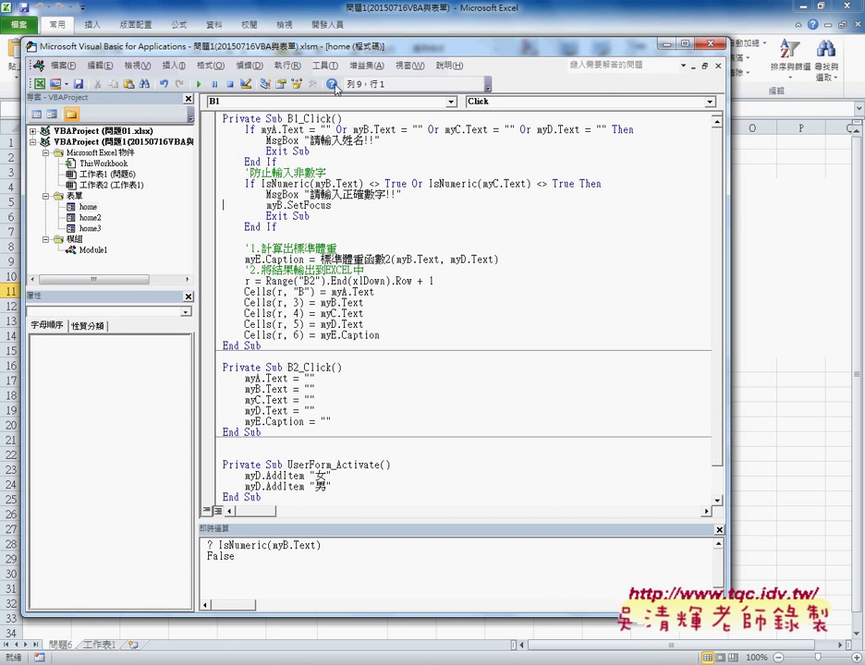
left_click_drag(244, 129, 278, 162)
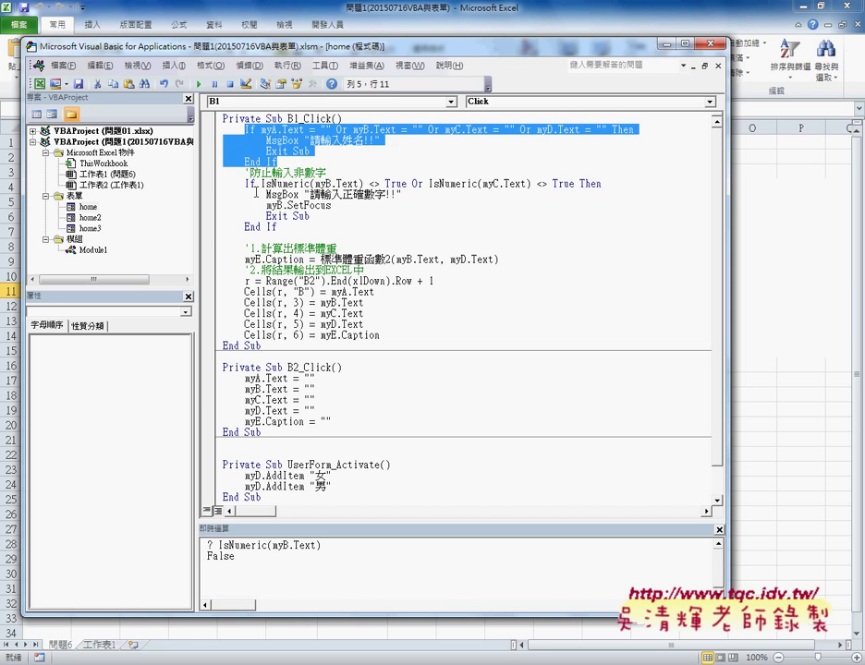
left_click_drag(215, 228, 216, 184)
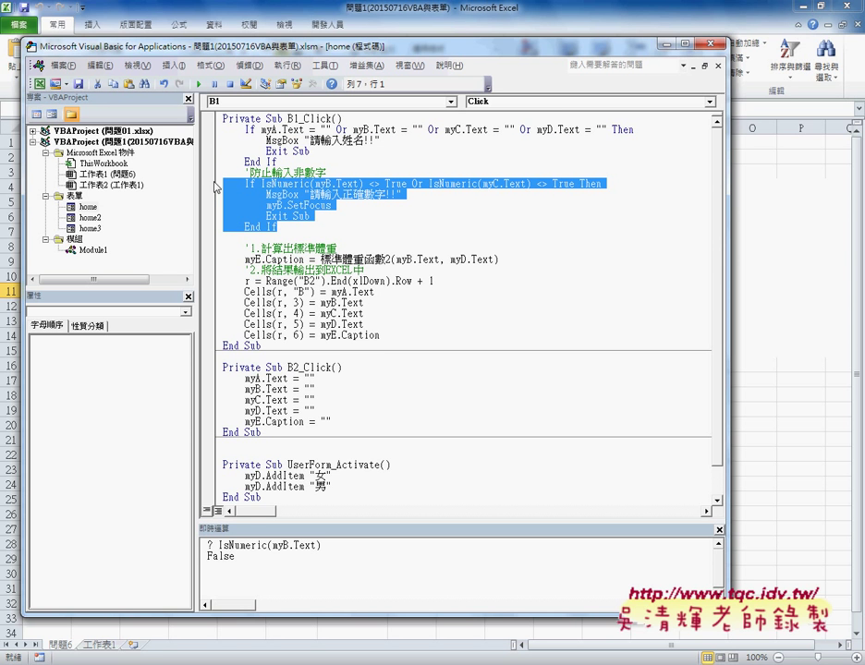
left_click_drag(245, 173, 329, 175)
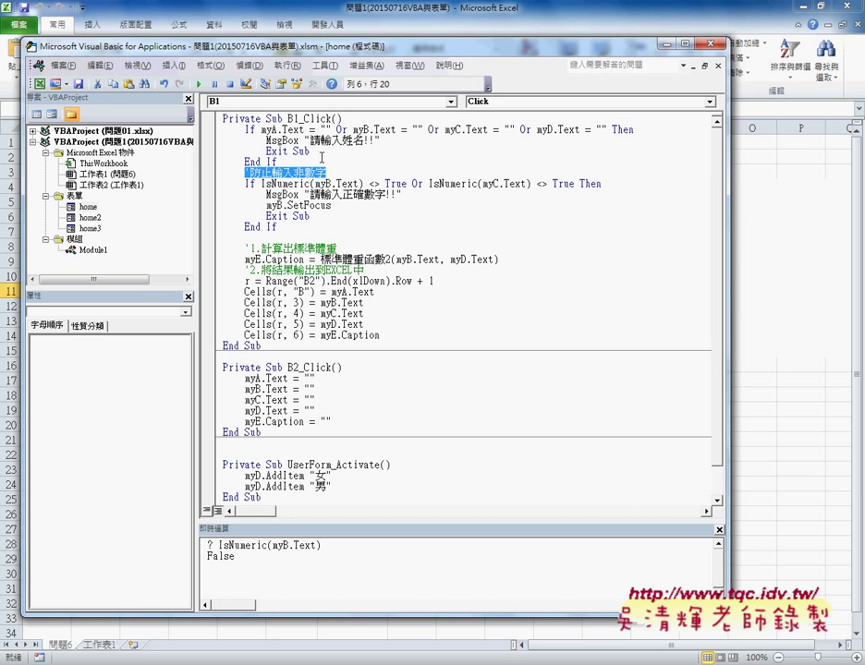
double_click(323, 184)
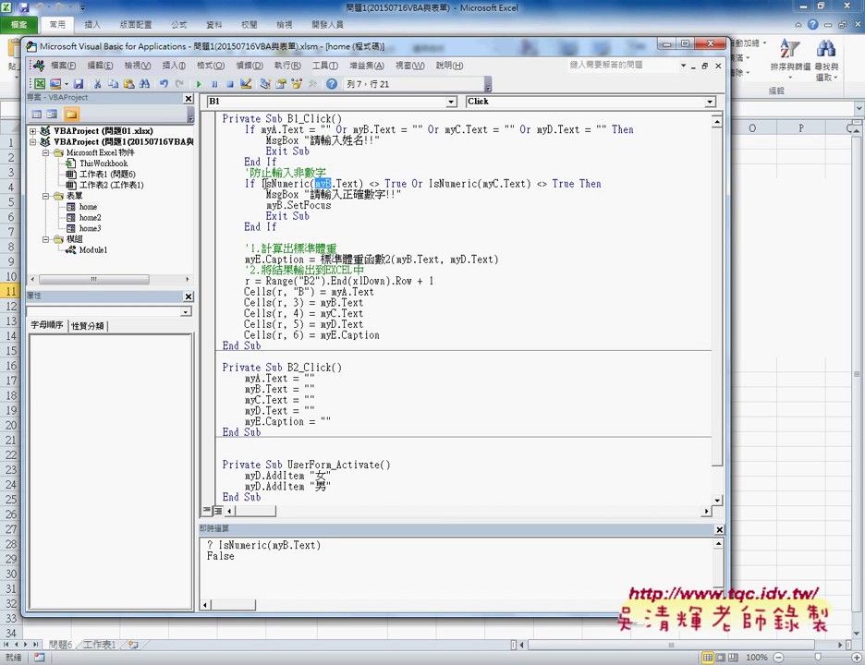
left_click_drag(261, 184, 311, 184)
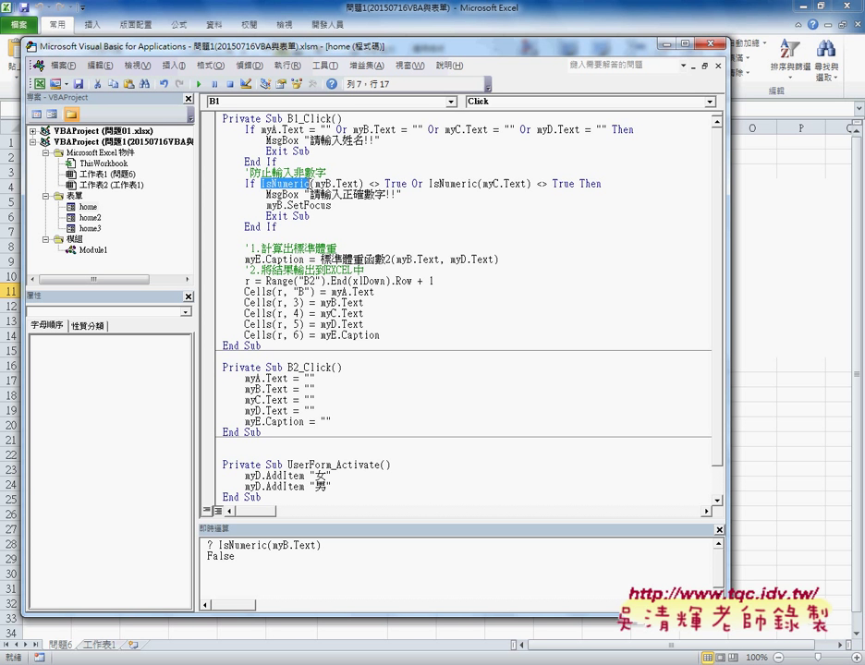
left_click(262, 184)
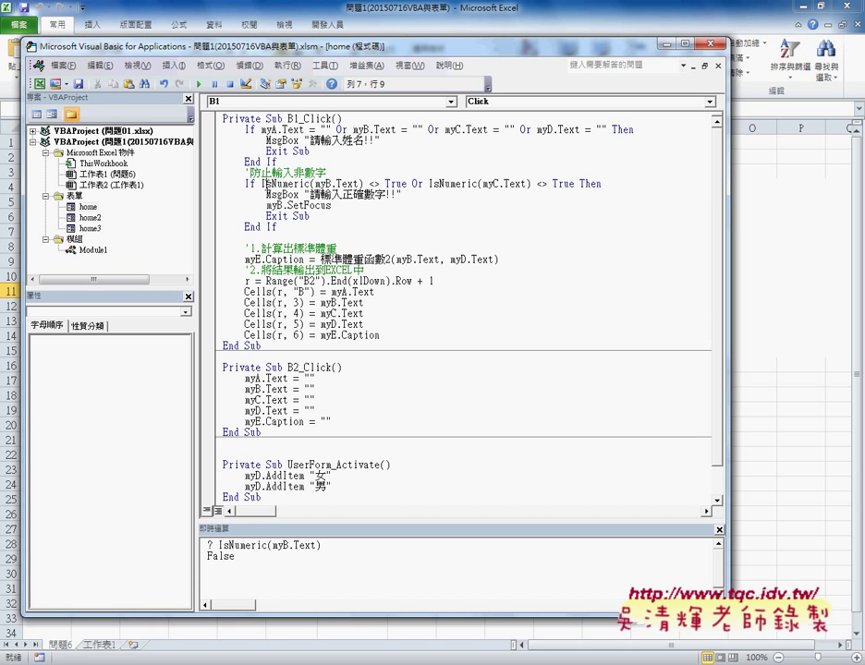
double_click(277, 184)
left_click_drag(261, 185, 606, 189)
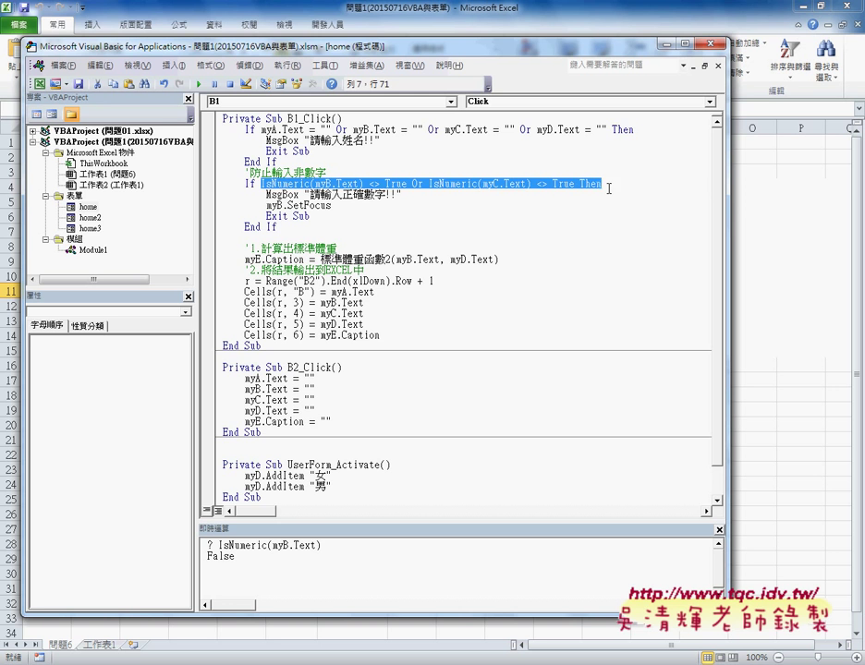
- Overtype the old condition with vba.is and move to IsNumeric in the suggestion list
type("vba")
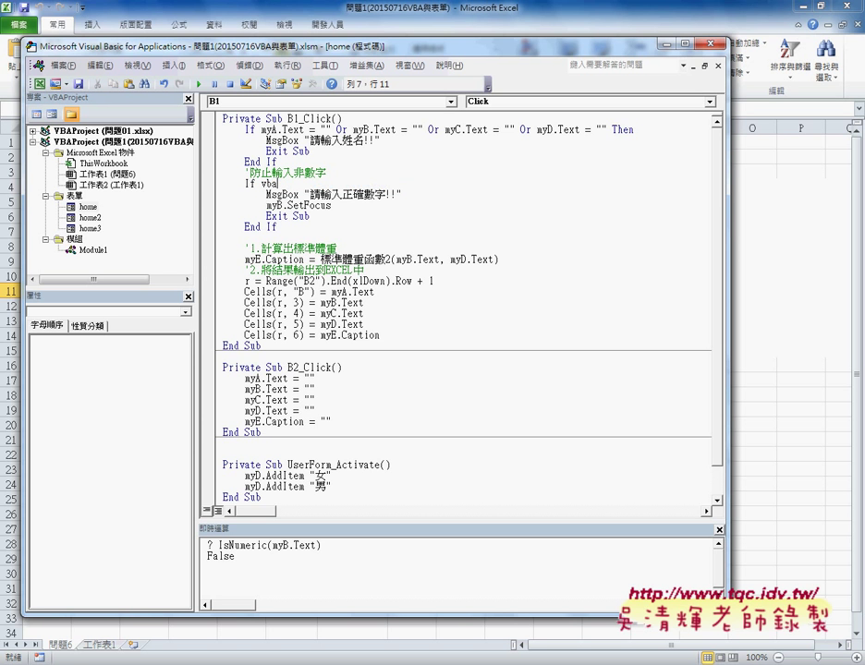
type(".")
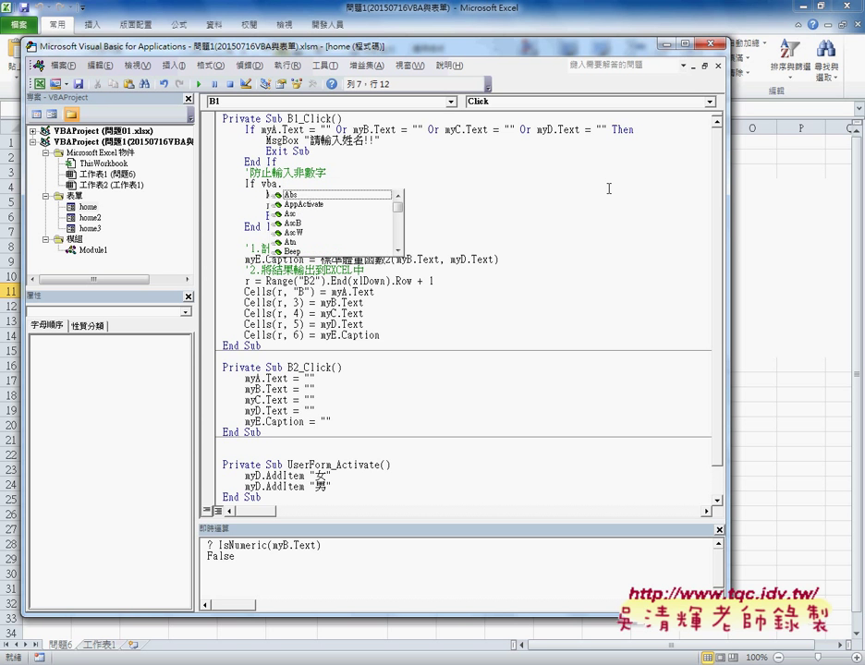
type("is")
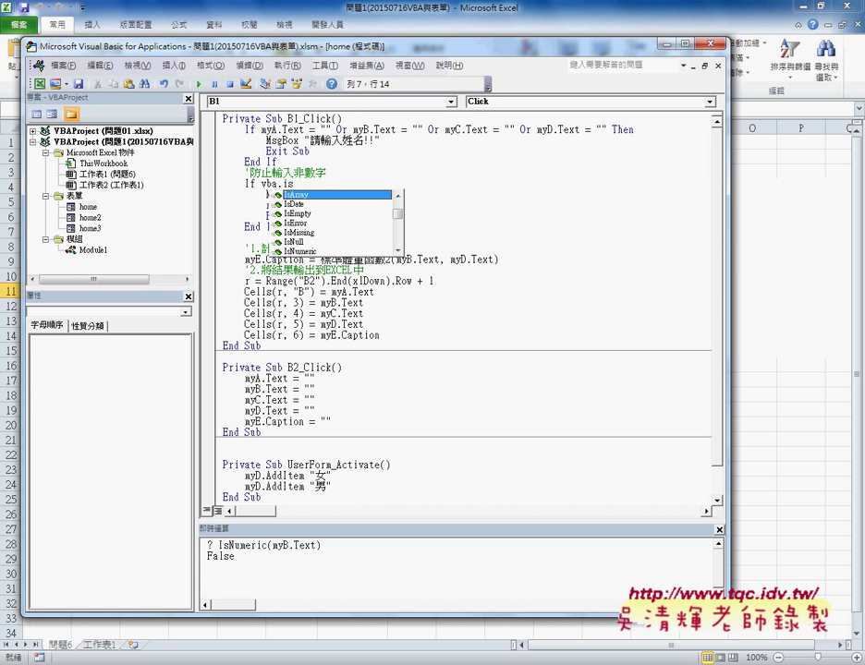
key("Down")
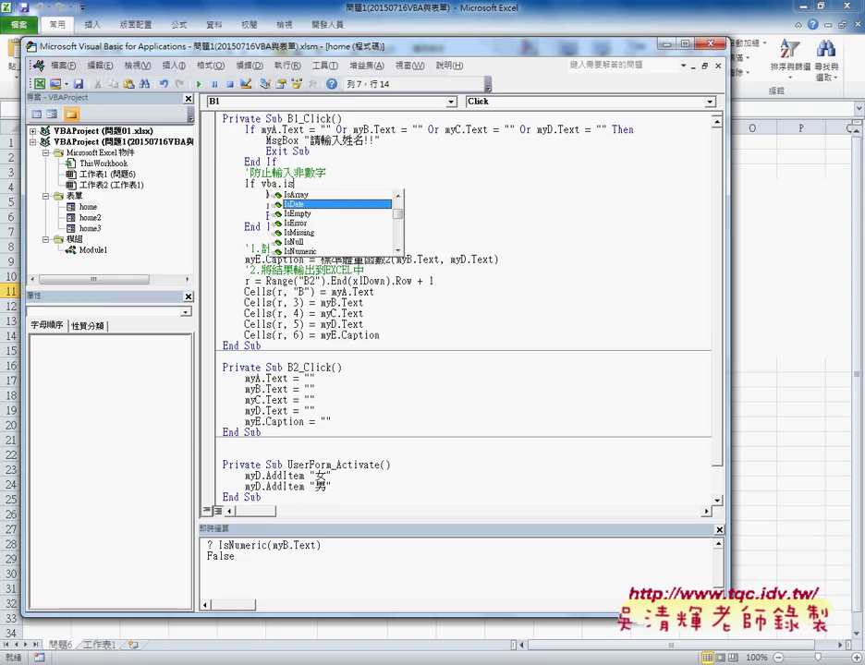
key("Down")
key("Down")
key("Down")
key("Down")
key("Down")
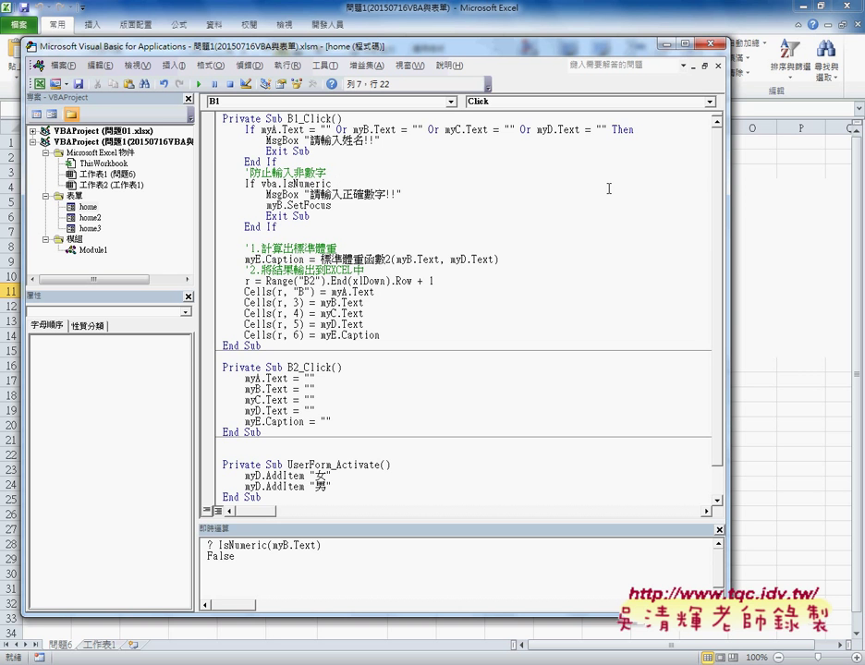
- Complete the condition as vba.IsNumeric(myb.Text)<>True
key("BackSpace")
type("(")
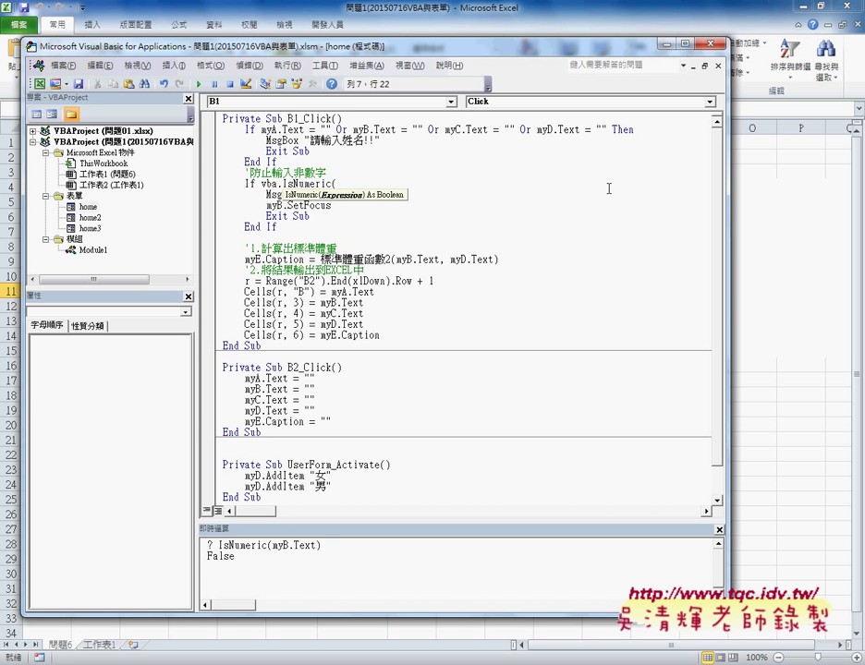
type("myb")
type(".te")
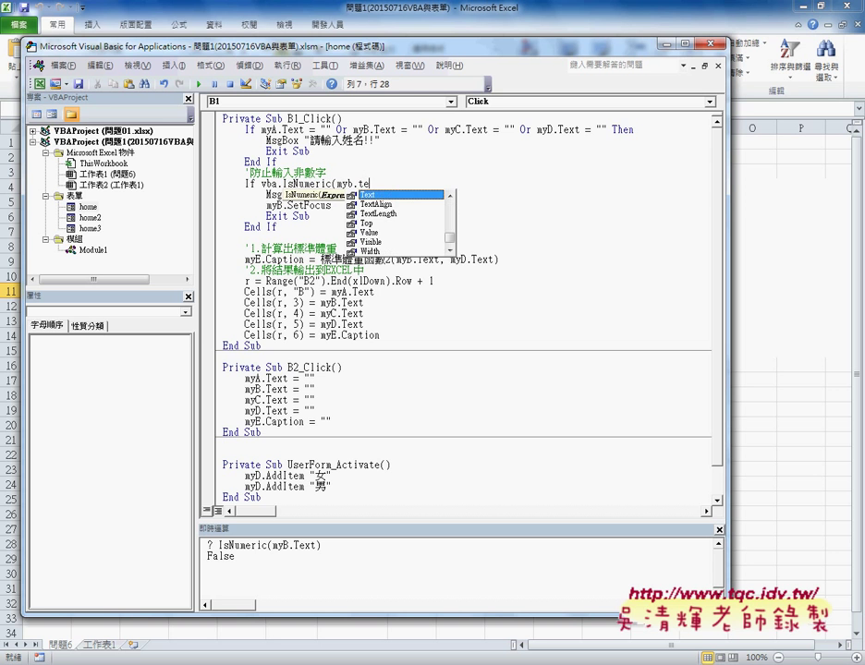
type("xt)")
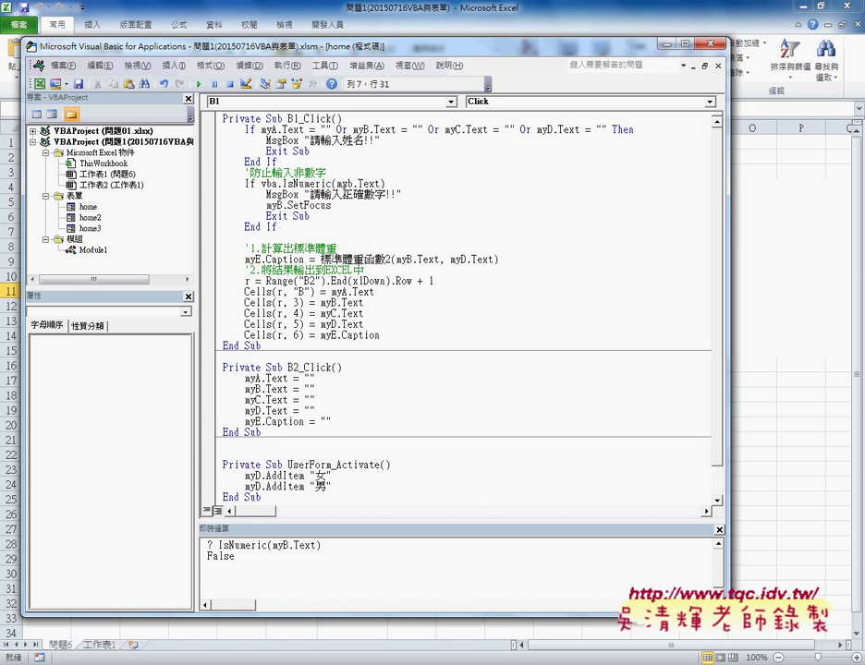
left_click_drag(336, 184, 380, 182)
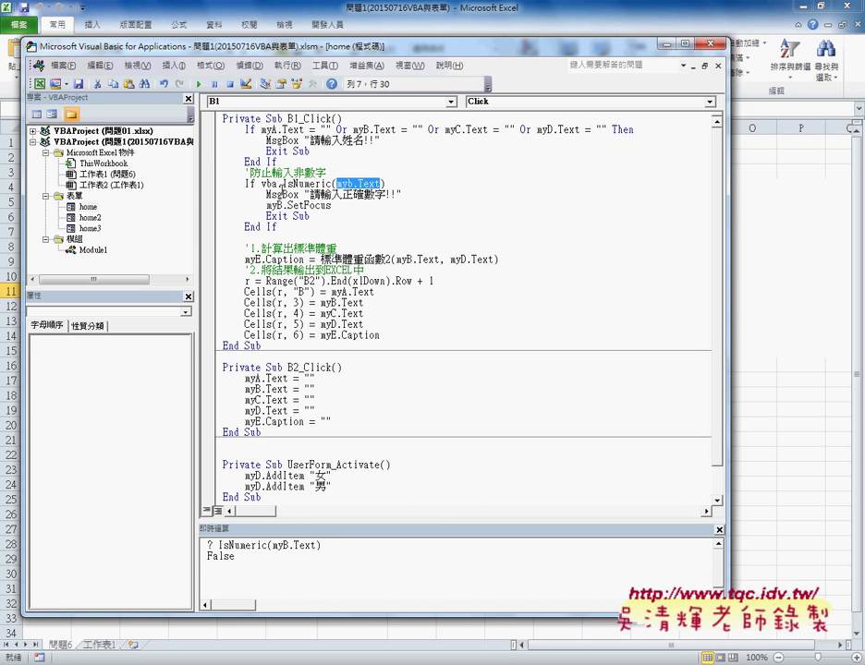
left_click(392, 183)
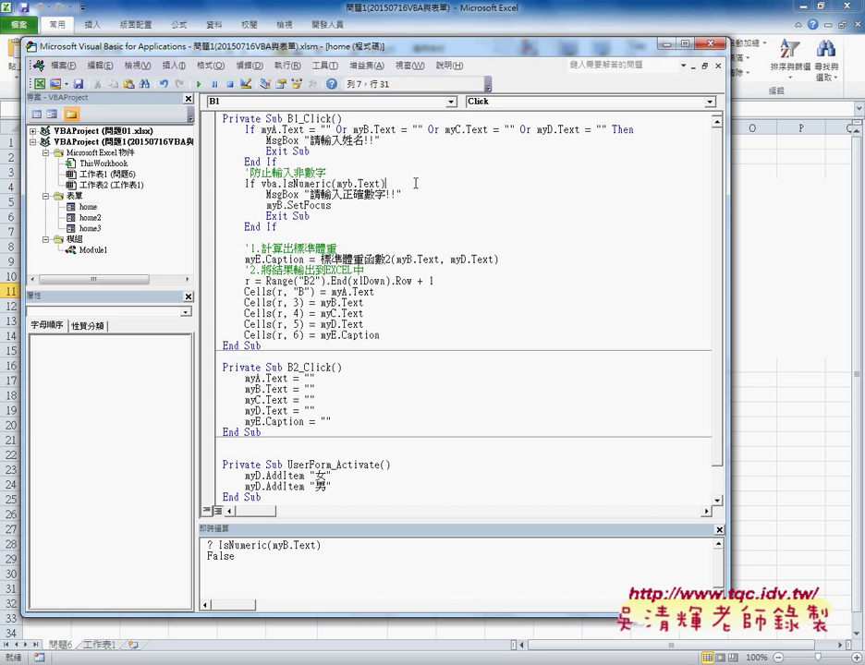
type("<>")
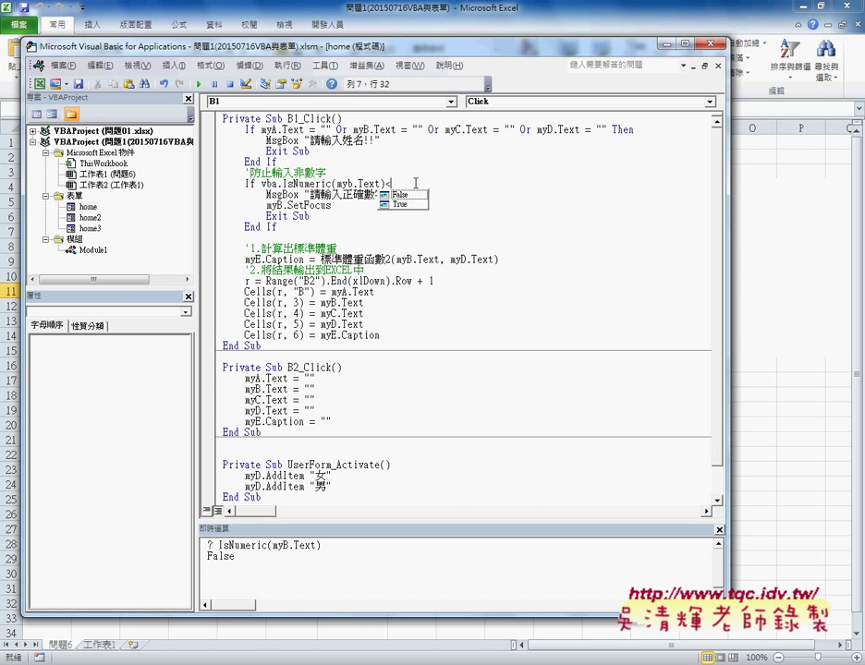
key("Down")
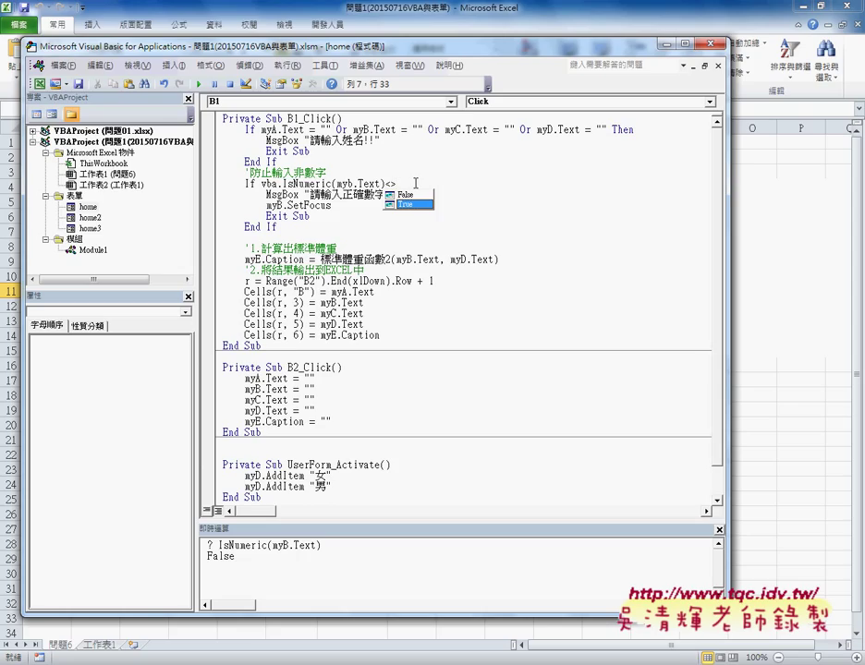
key("space")
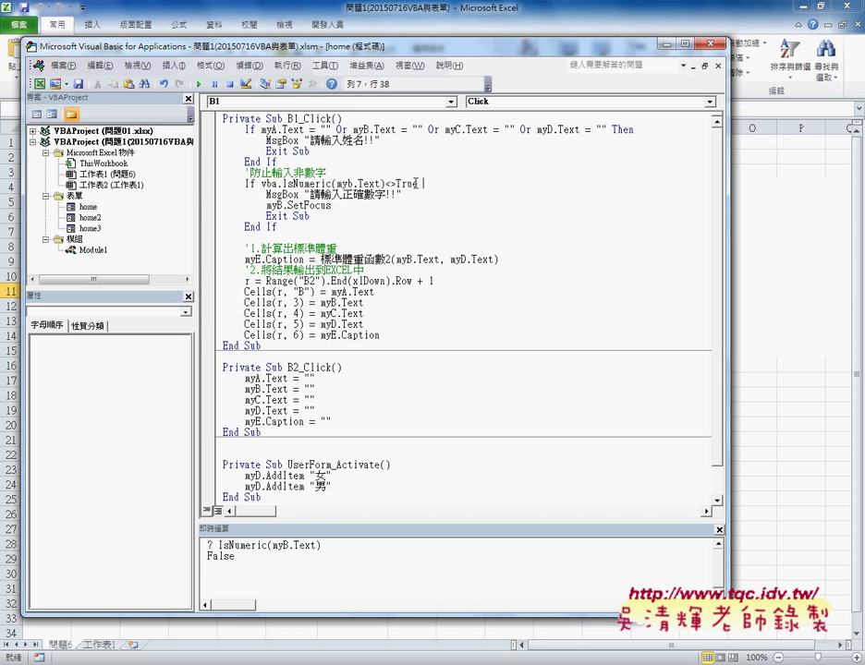
- Append or followed by a pasted copy of vba.IsNumeric(myb.Text)<>True
type("o")
type("r")
left_click_drag(418, 184, 262, 186)
key("ctrl+c")
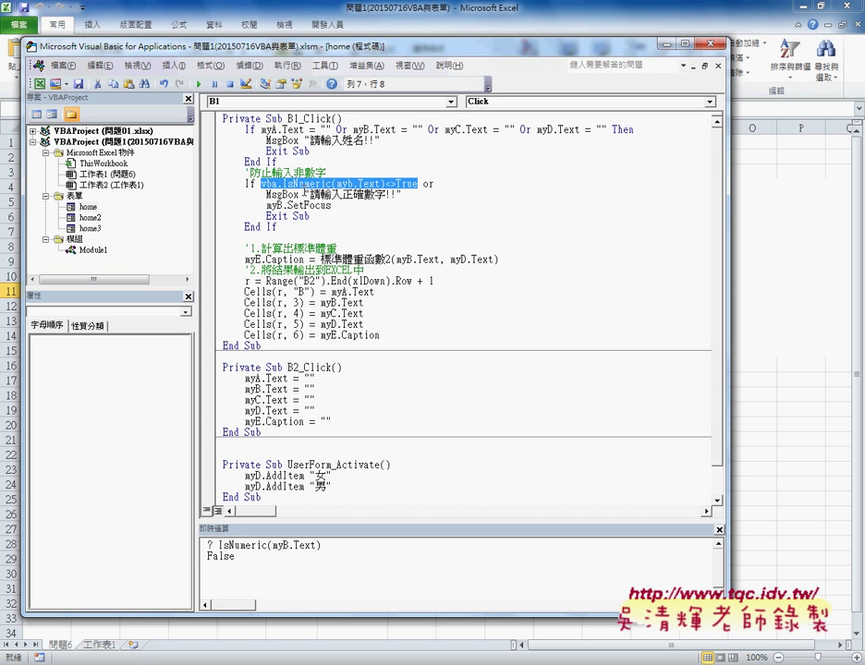
left_click(474, 183)
key("ctrl+v")
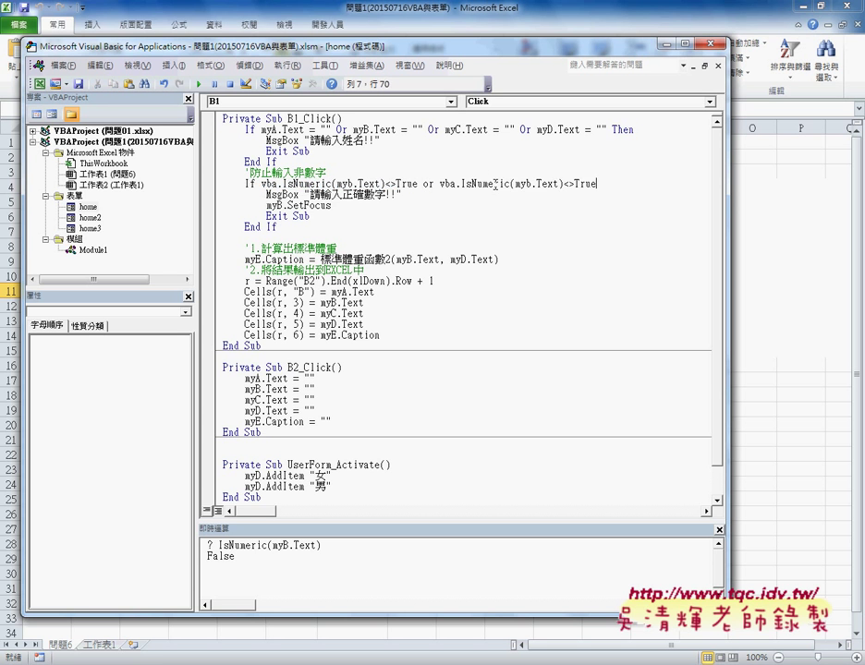